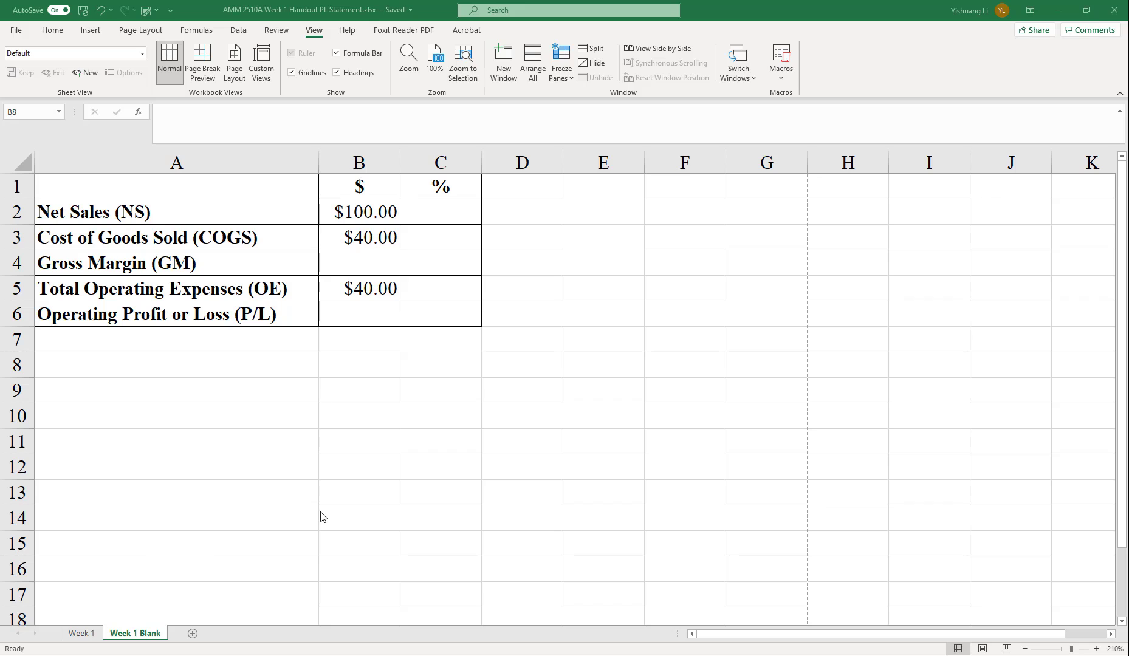
- Enter the Gross Margin formula =B2-B3 in B4, giving $60.00
left_click(391, 375)
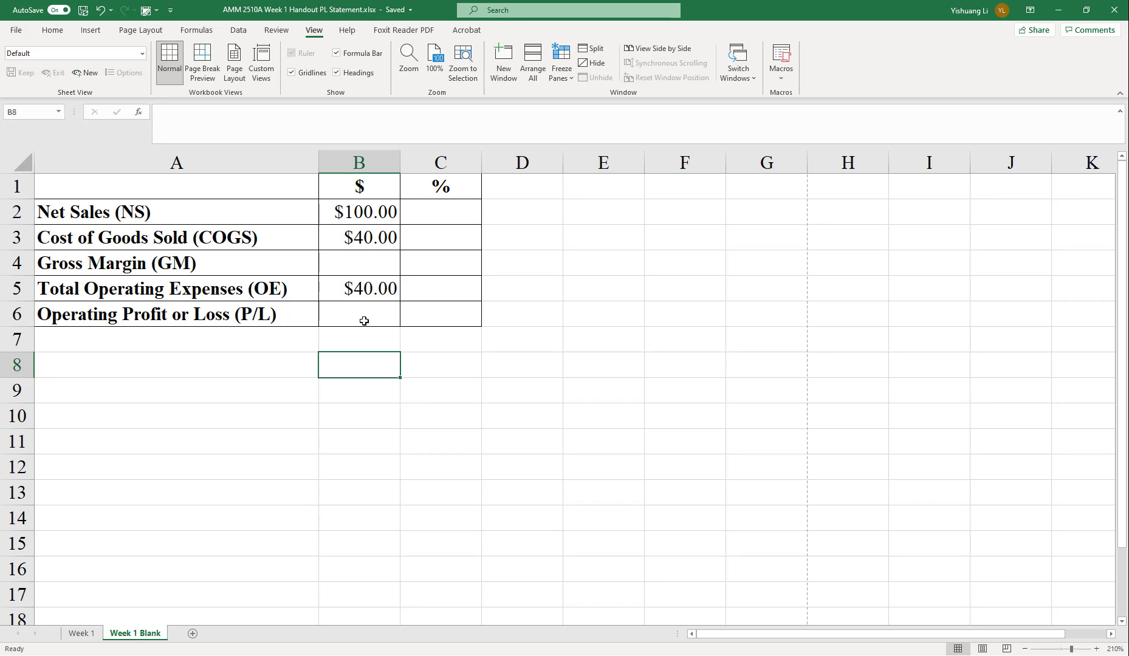
left_click(345, 269)
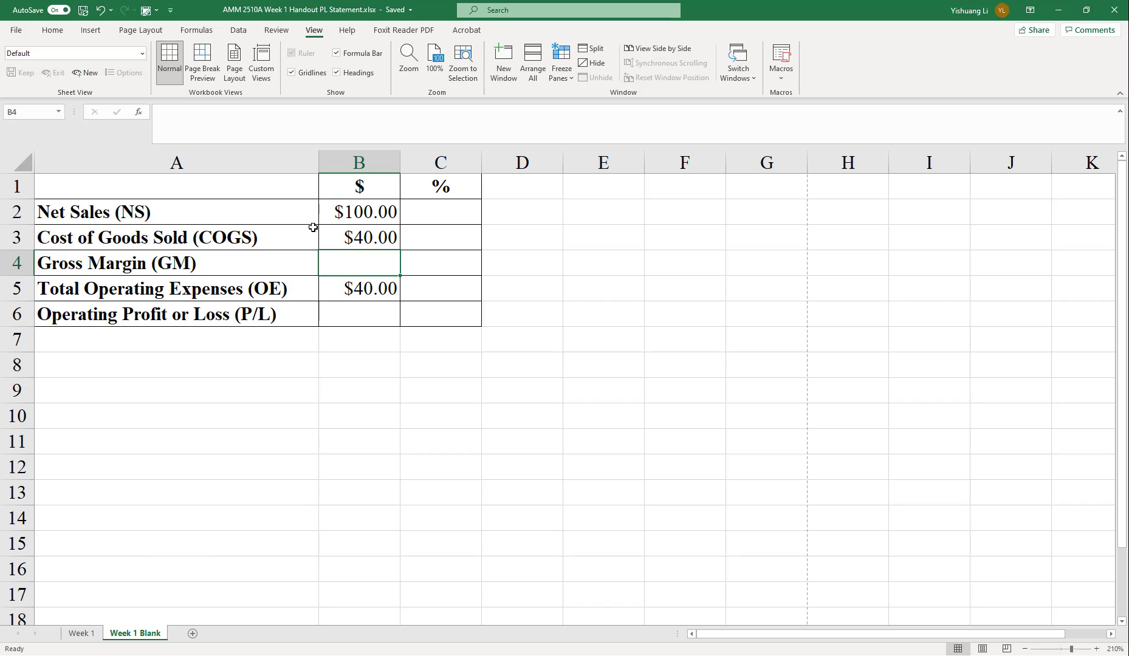
type("=")
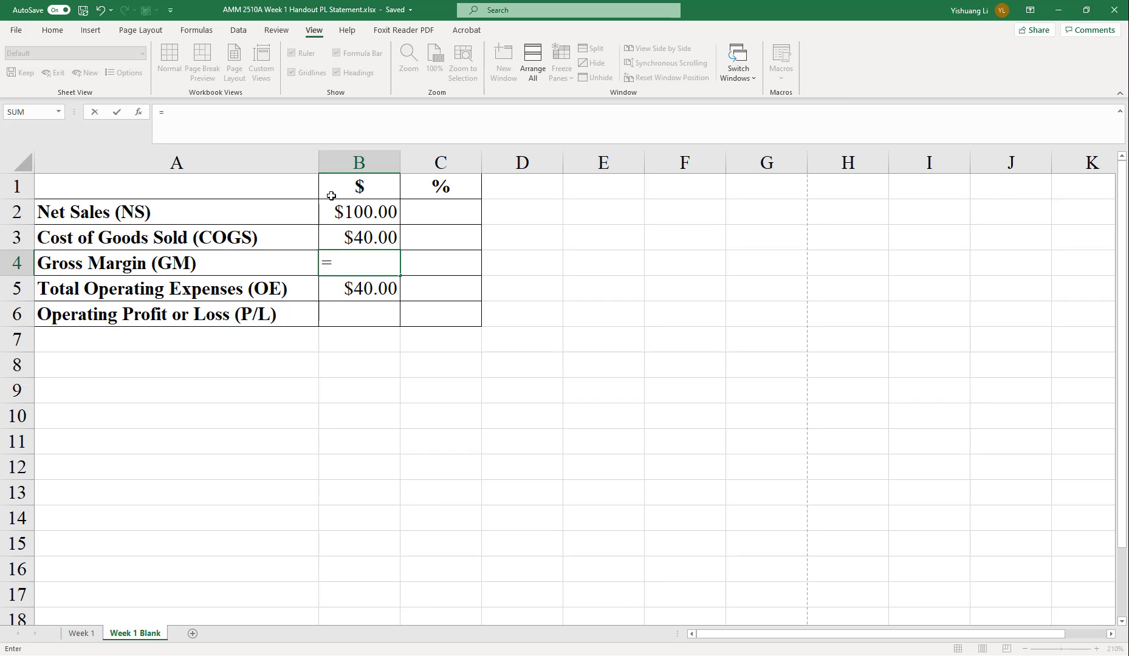
type("B2")
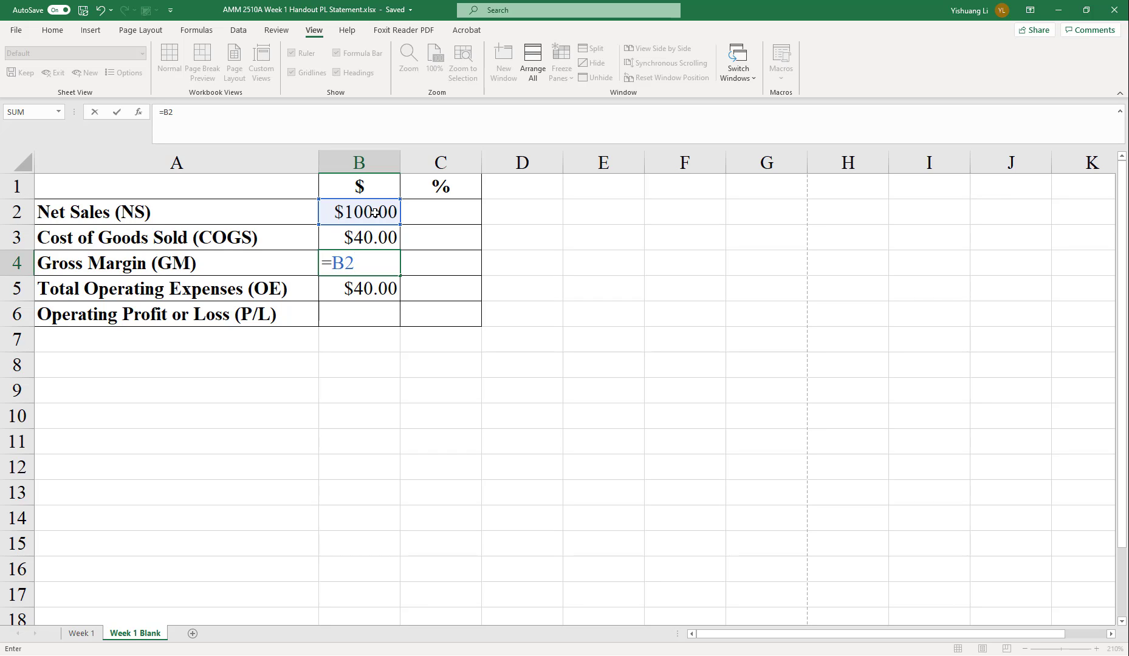
type("-")
left_click(363, 239)
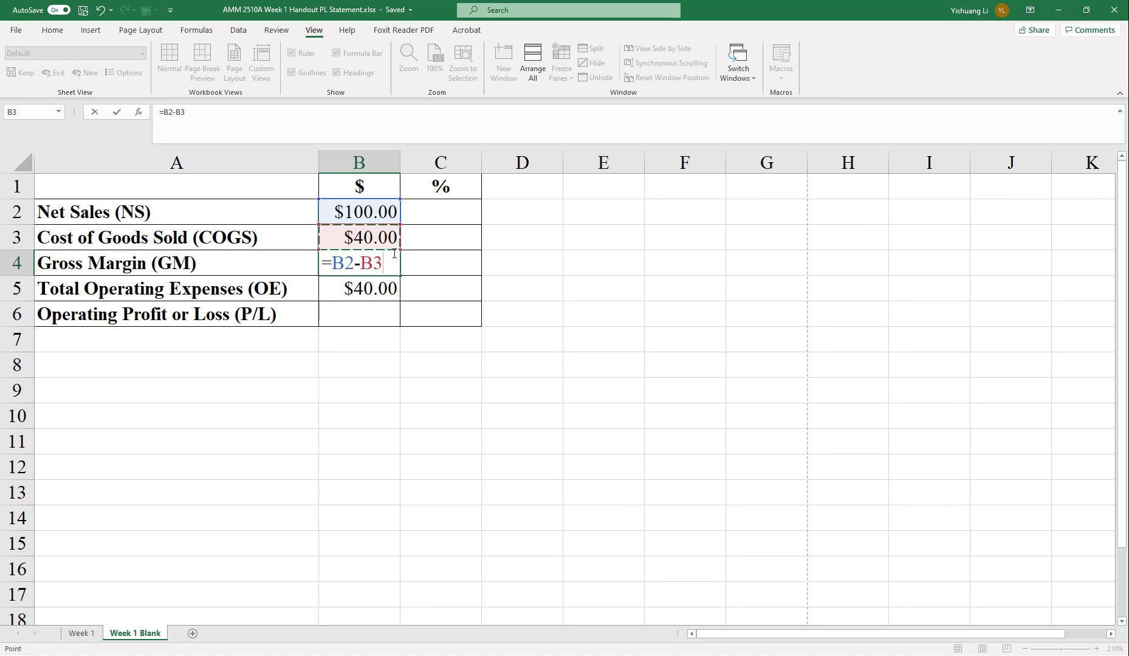
key("Return")
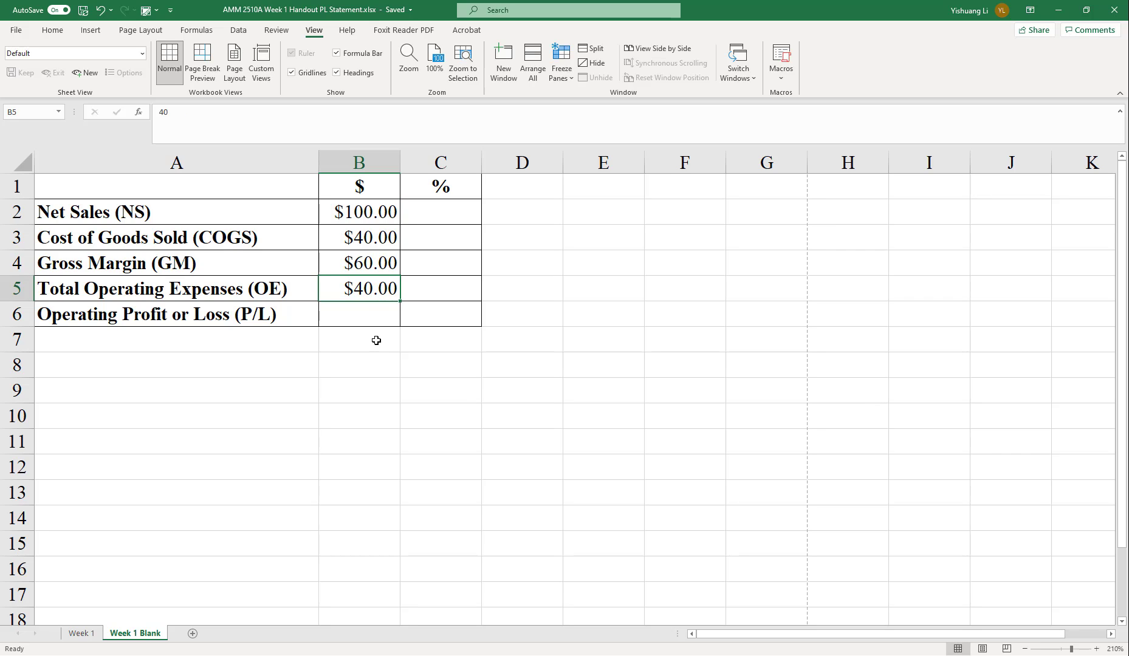
- Enter the Operating Profit formula =B4-B5 in B6, giving $20.00
left_click(378, 316)
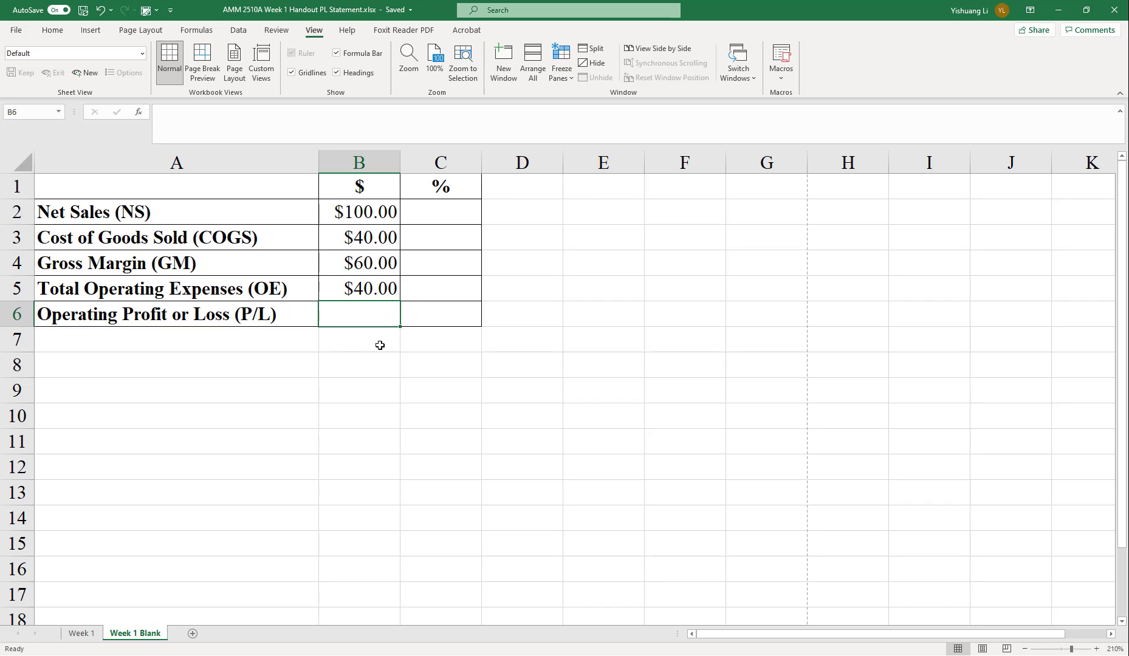
type("=")
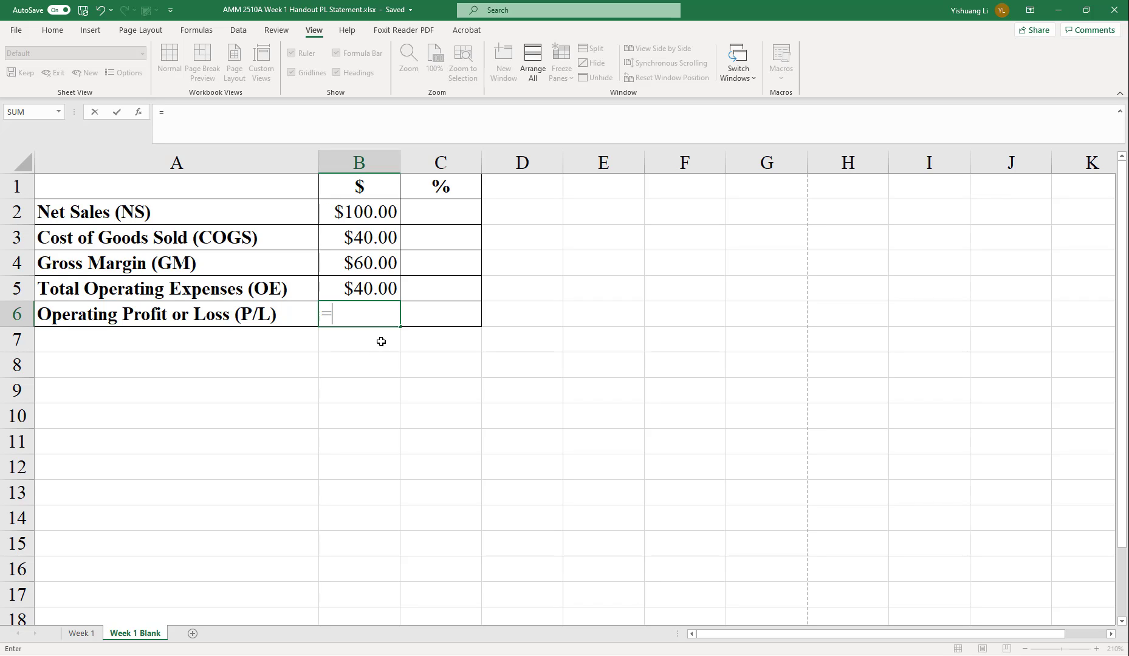
left_click(354, 262)
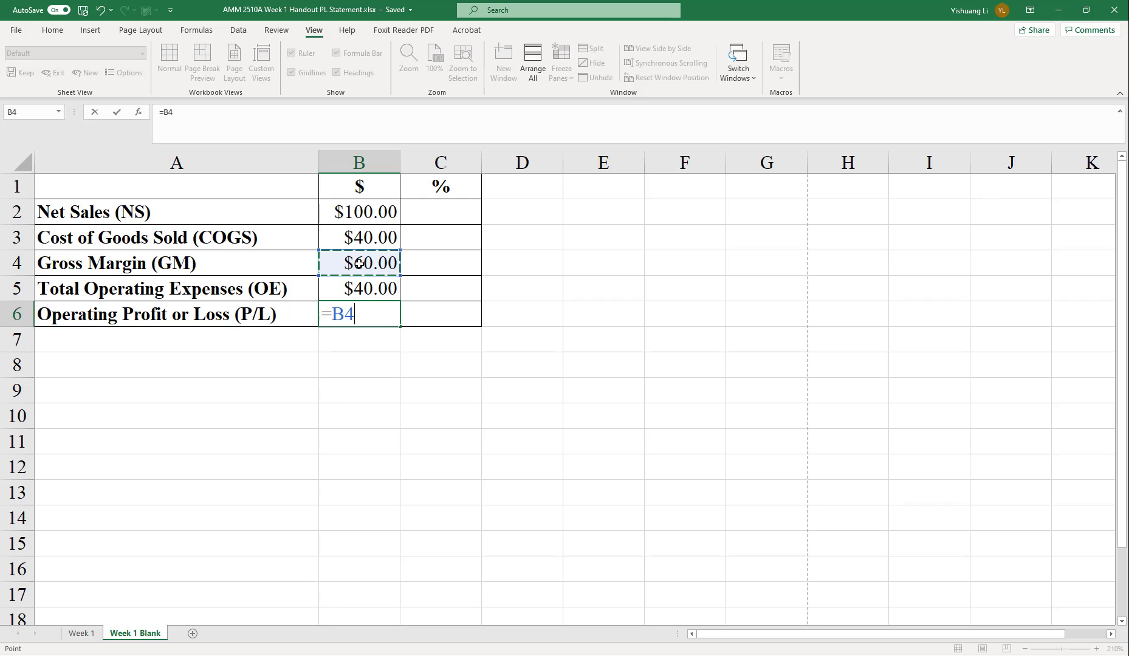
type("-")
left_click(362, 288)
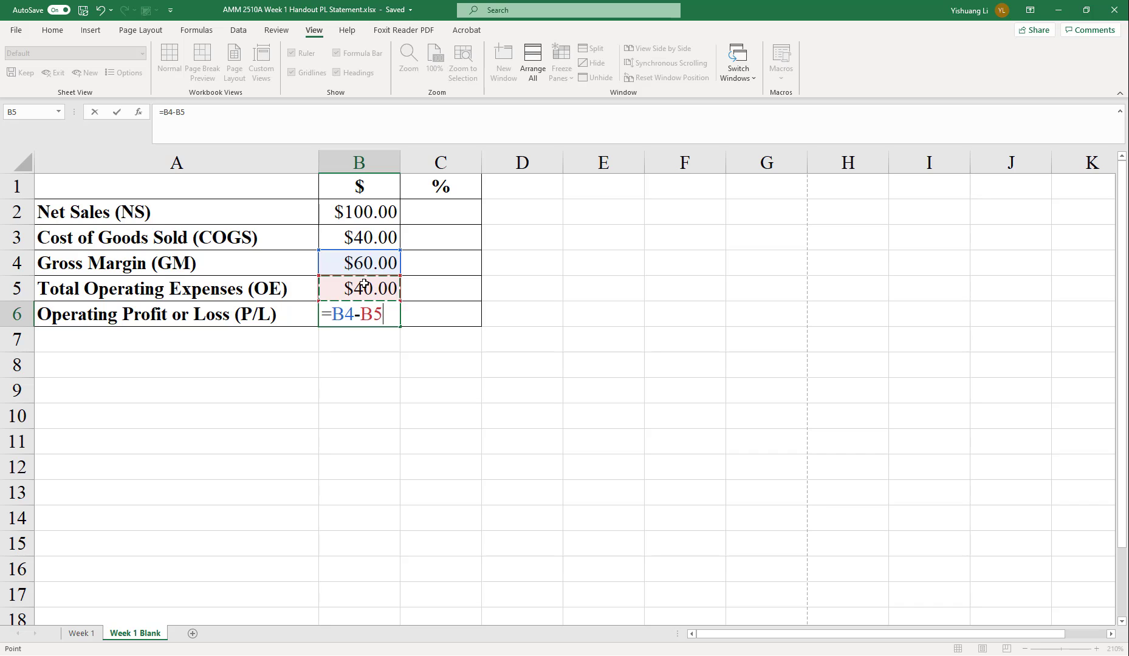
key("Return")
left_click(416, 314)
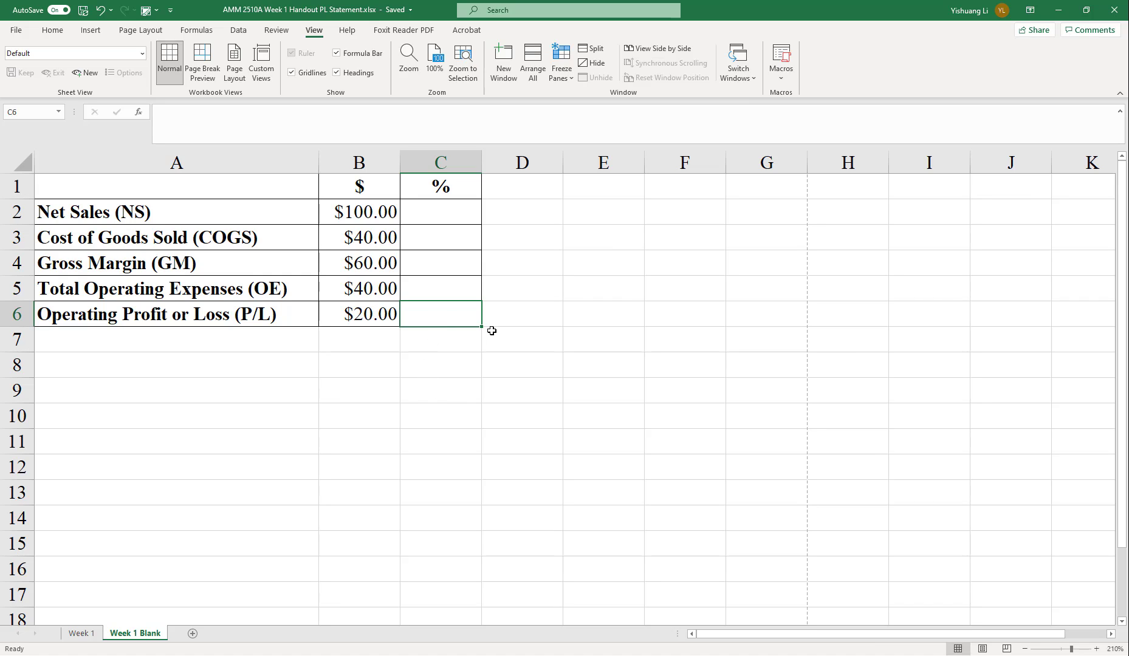
- Enter 100% as the Net Sales percentage in C2, shown as 100.00%
left_click(451, 216)
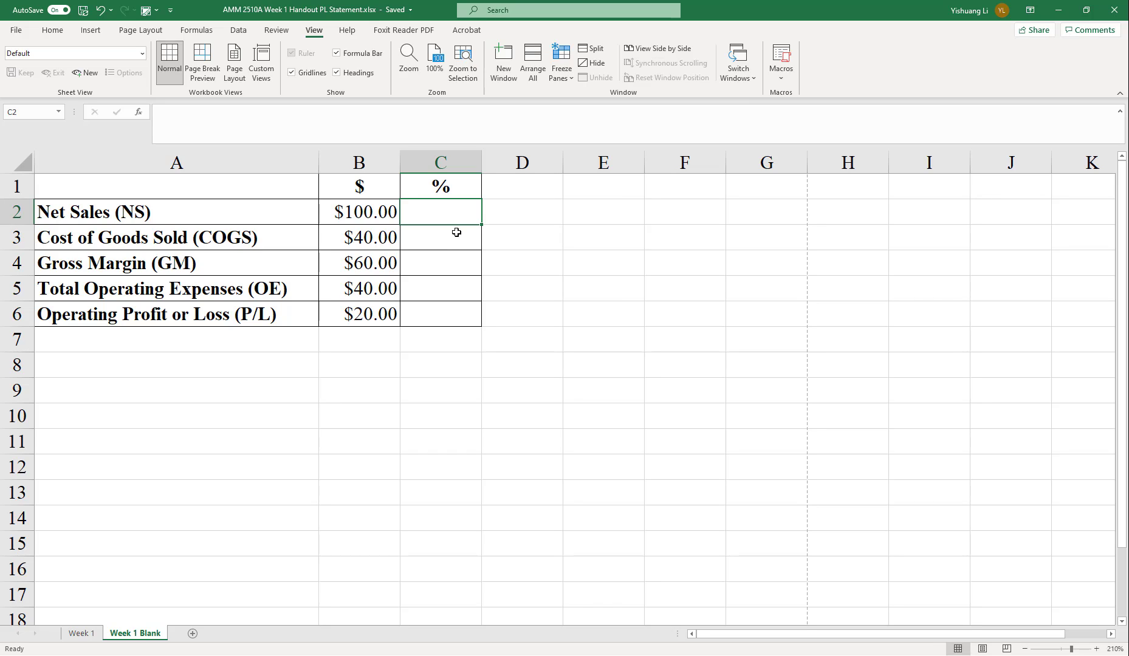
type("100")
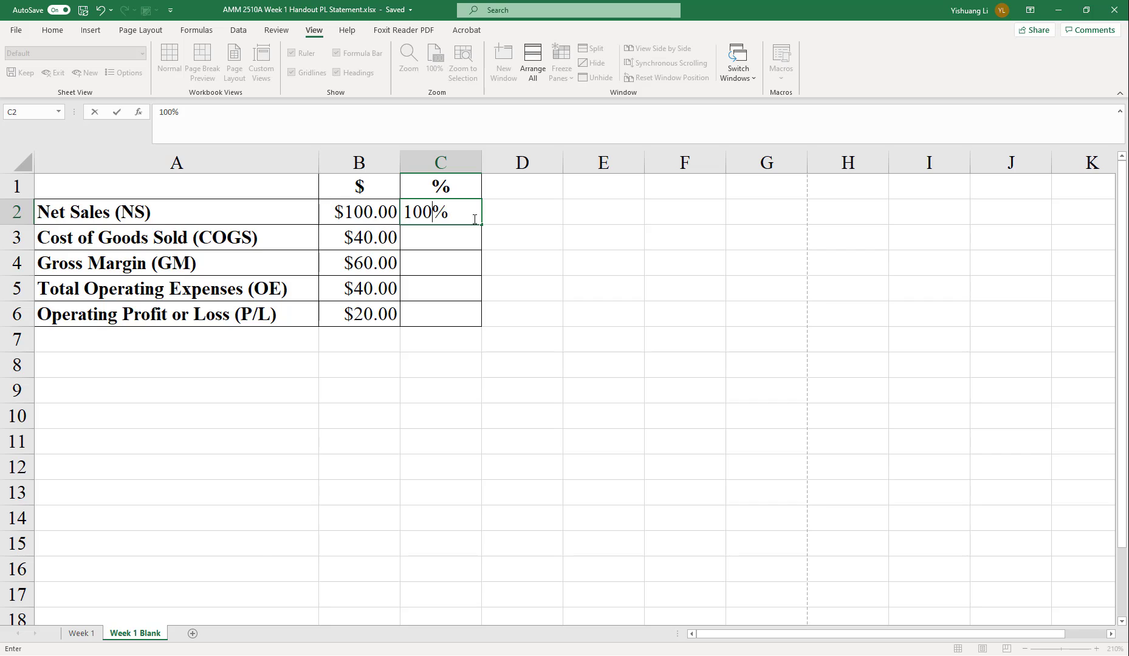
left_click(444, 362)
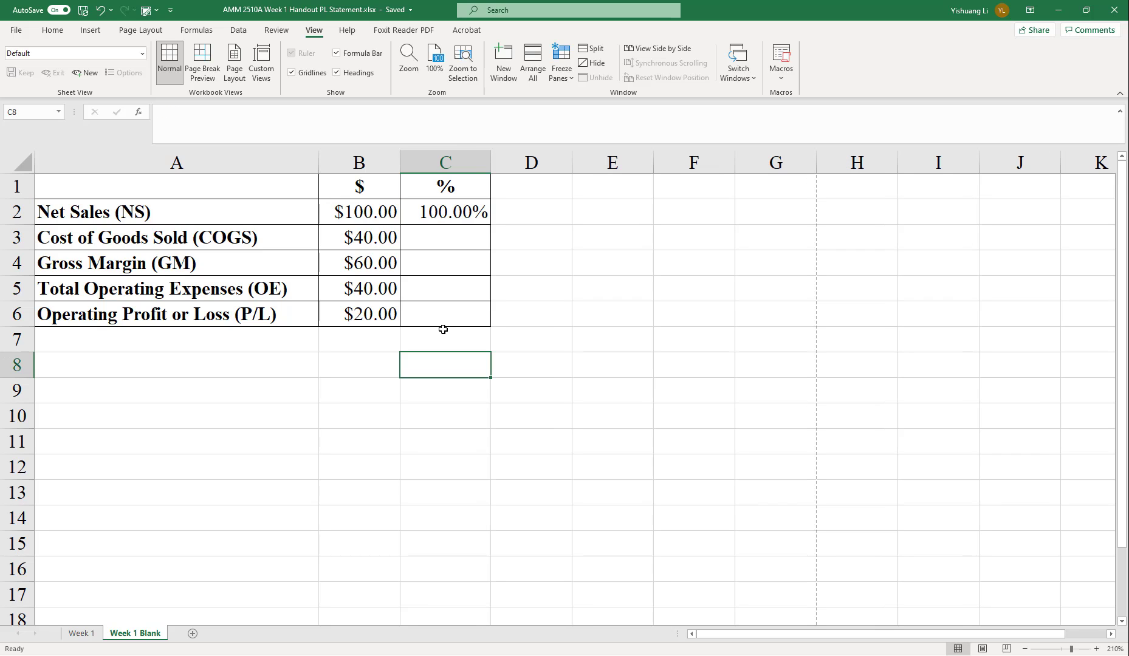
left_click(457, 238)
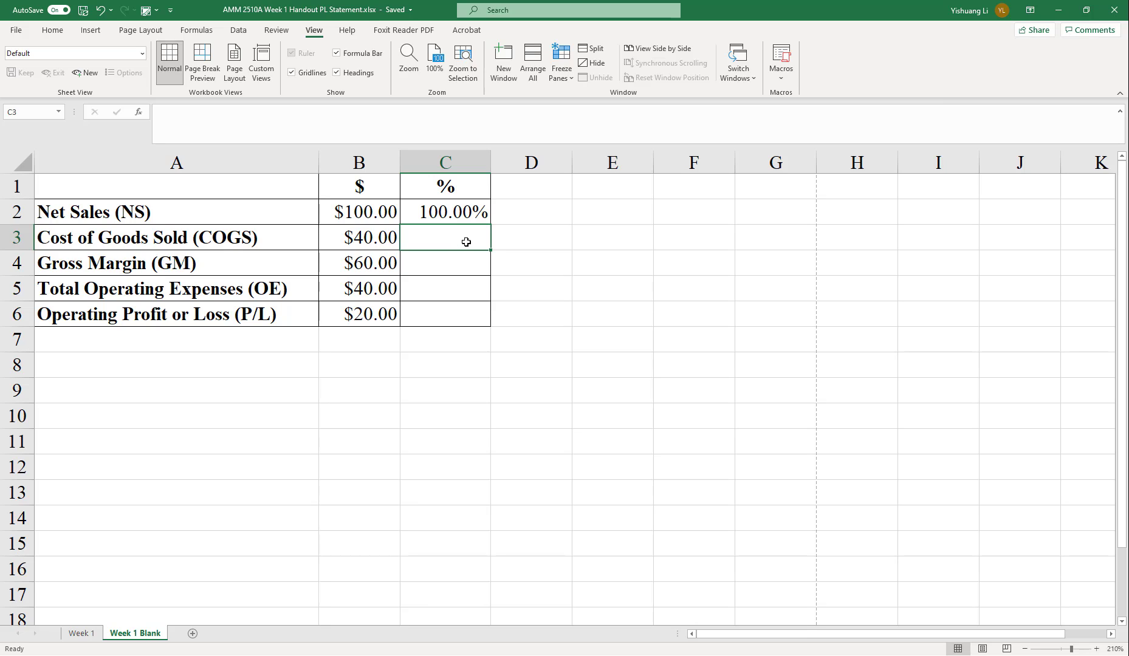
type("=")
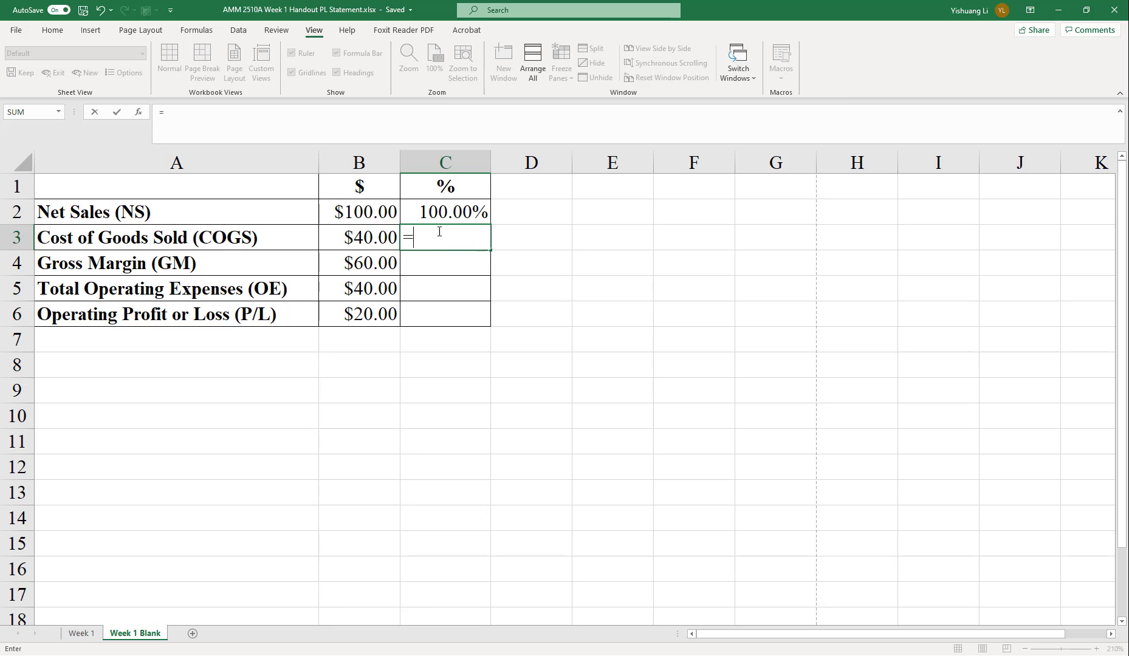
- Enter the COGS percentage formula =B3/B2 in C3, giving 0.4, and check it
left_click(363, 239)
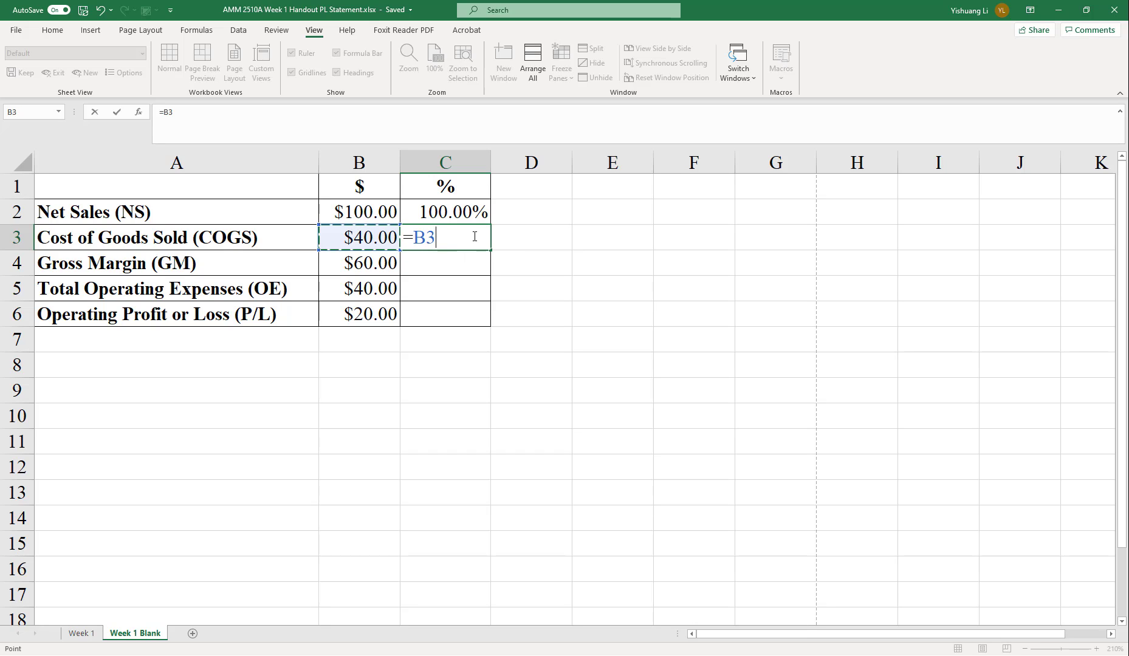
type("/")
left_click(371, 212)
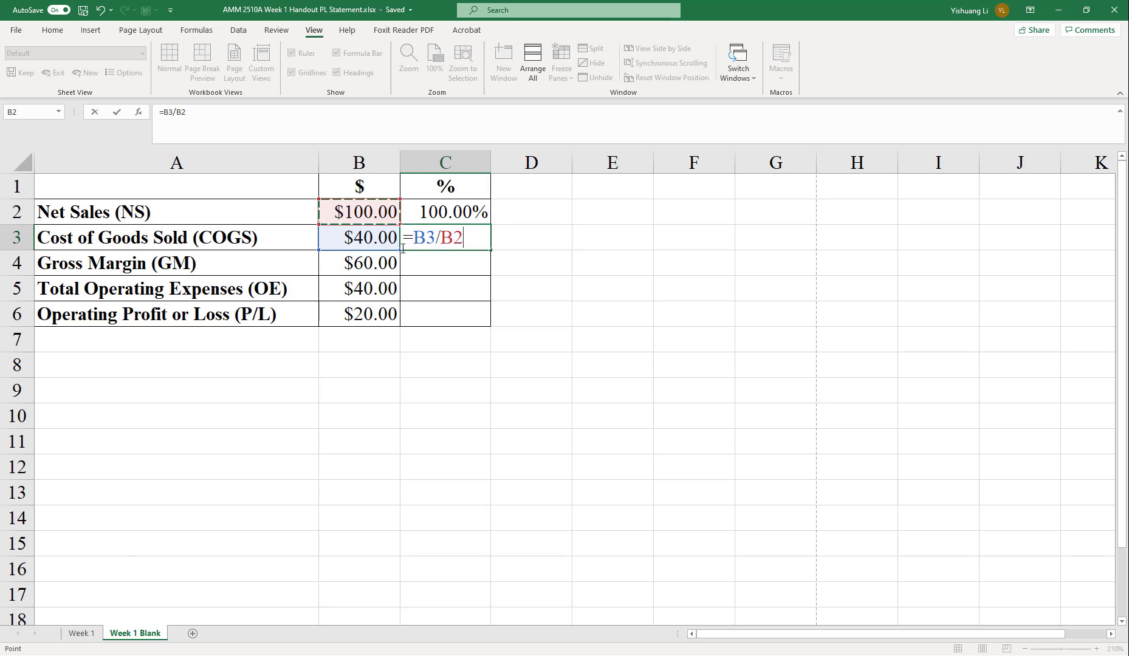
key("Return")
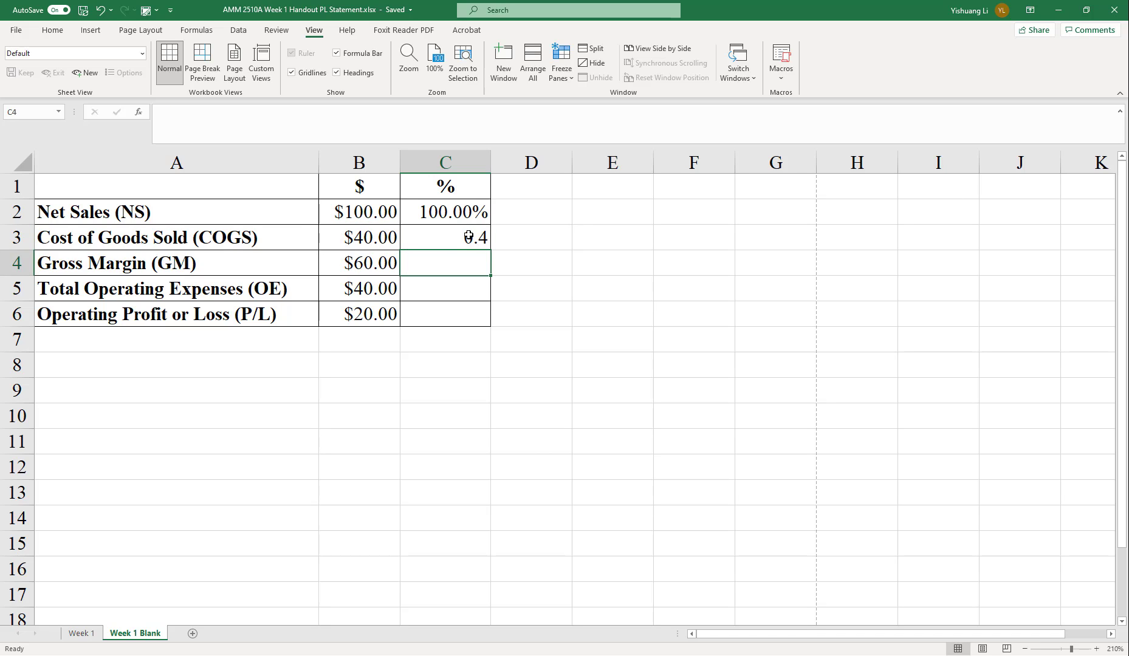
left_click(463, 236)
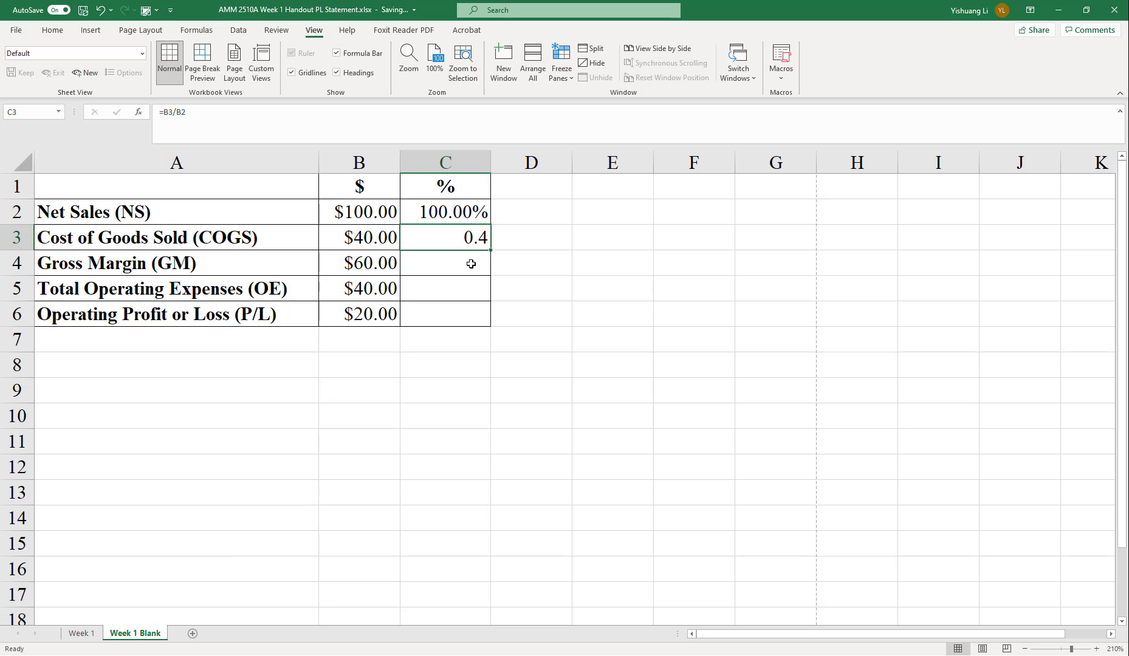
left_click(468, 265)
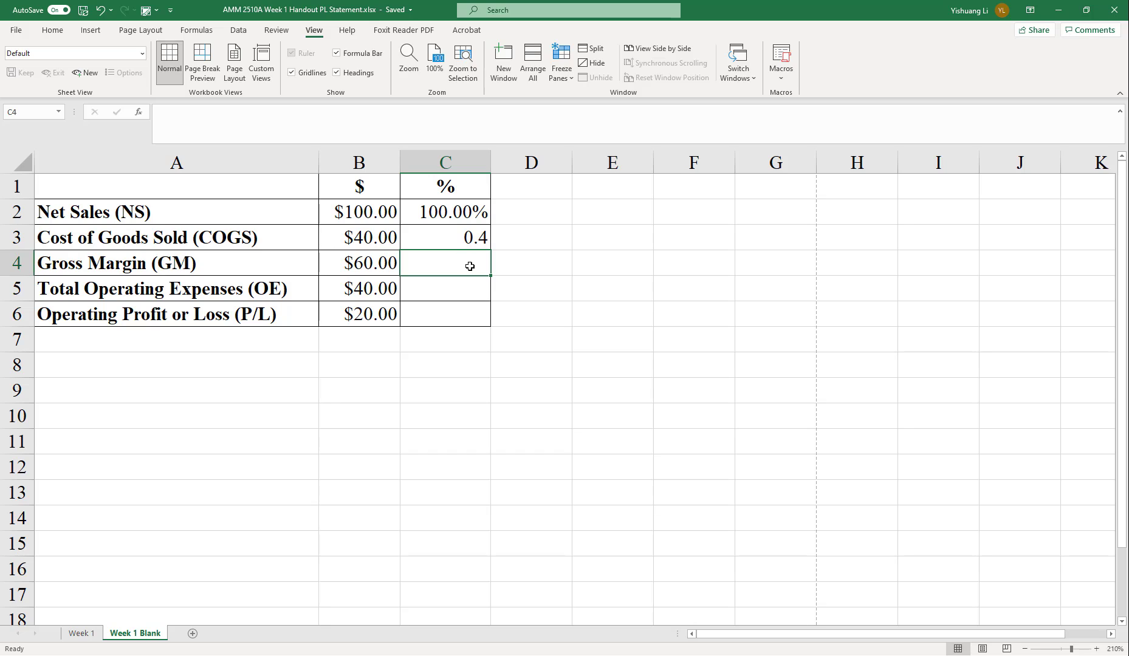
type("=")
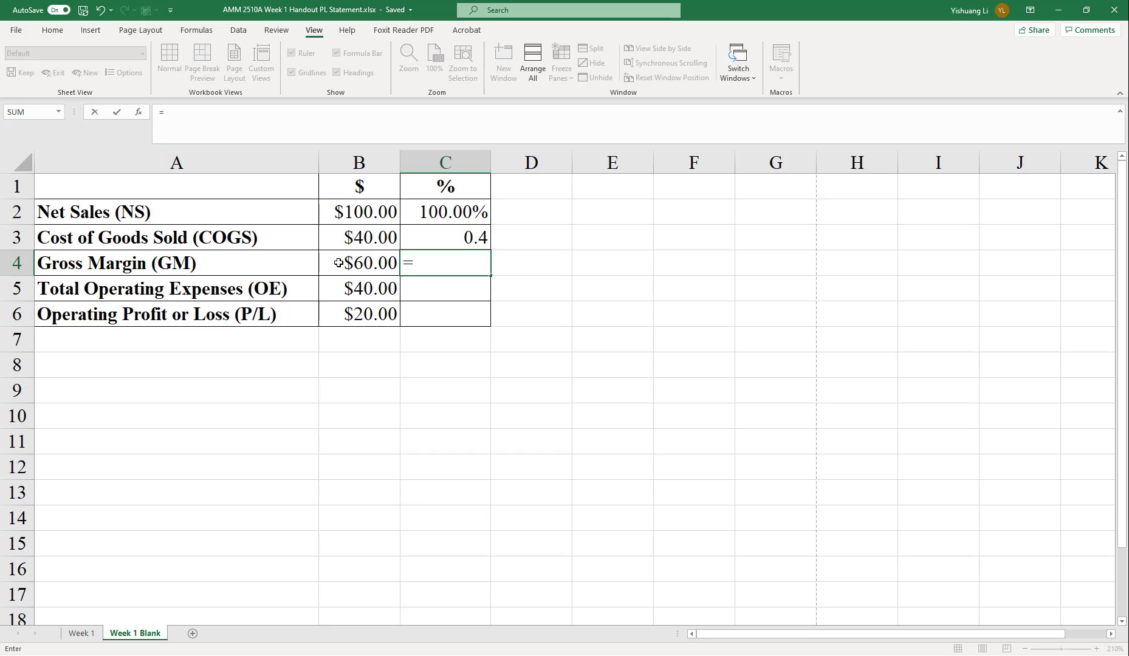
- Enter the Gross Margin percentage formula =B4/B2 in C4, giving 60.00%
left_click(338, 263)
type("/")
left_click(341, 214)
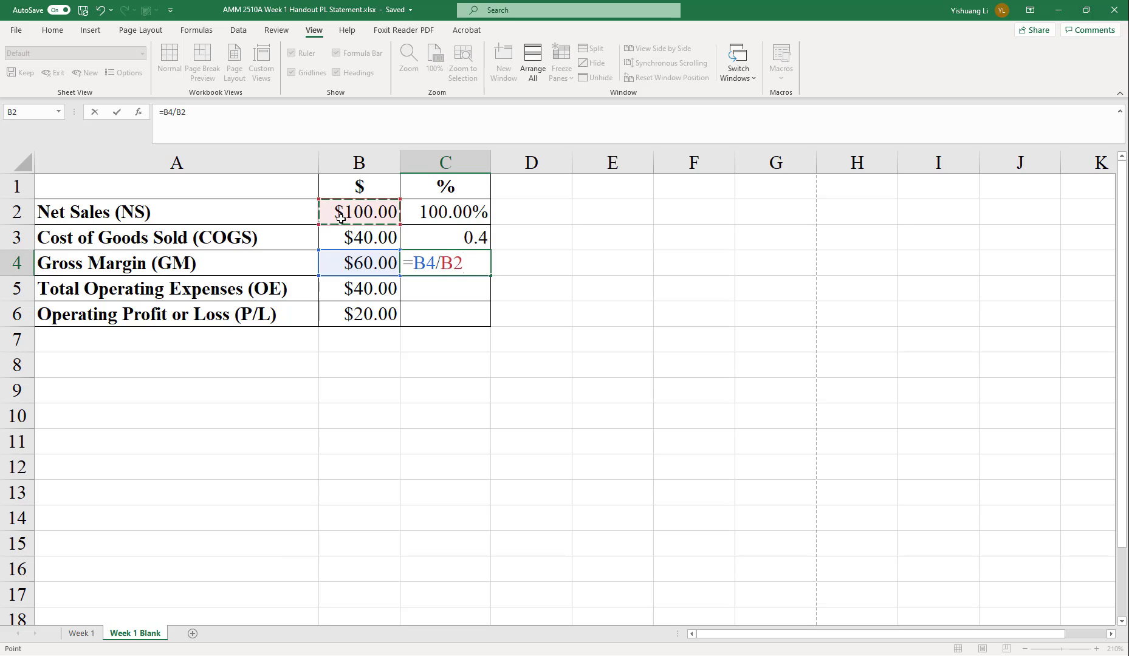
key("Return")
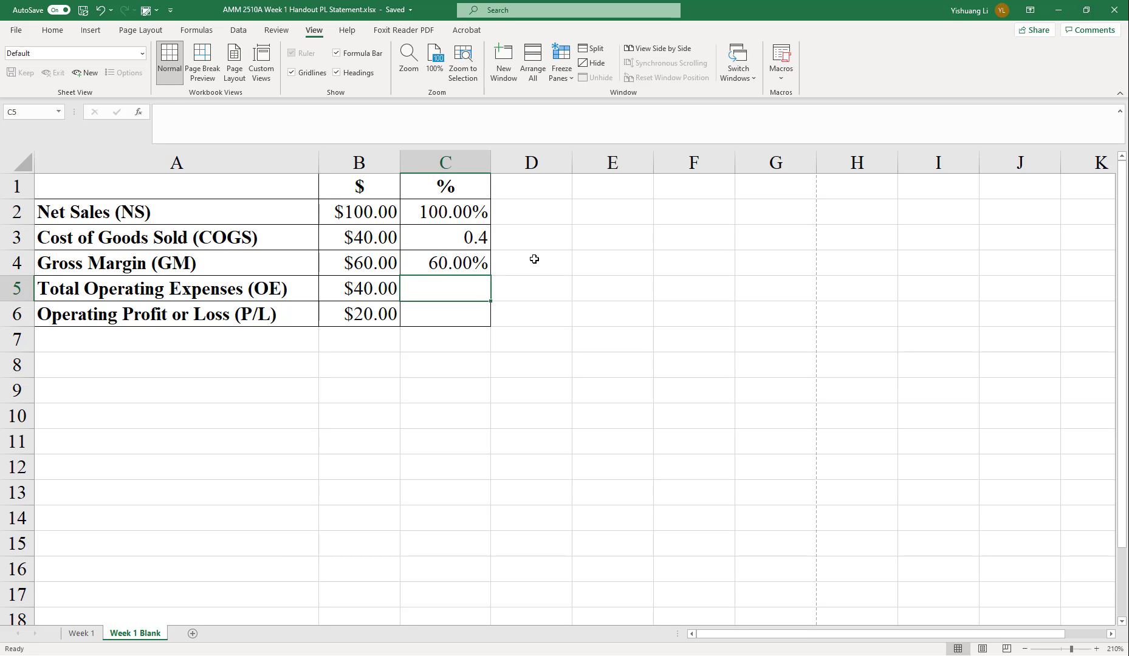
- Add the check formula =C2-C3 in D4, also giving 60.00%, and review it
left_click(534, 259)
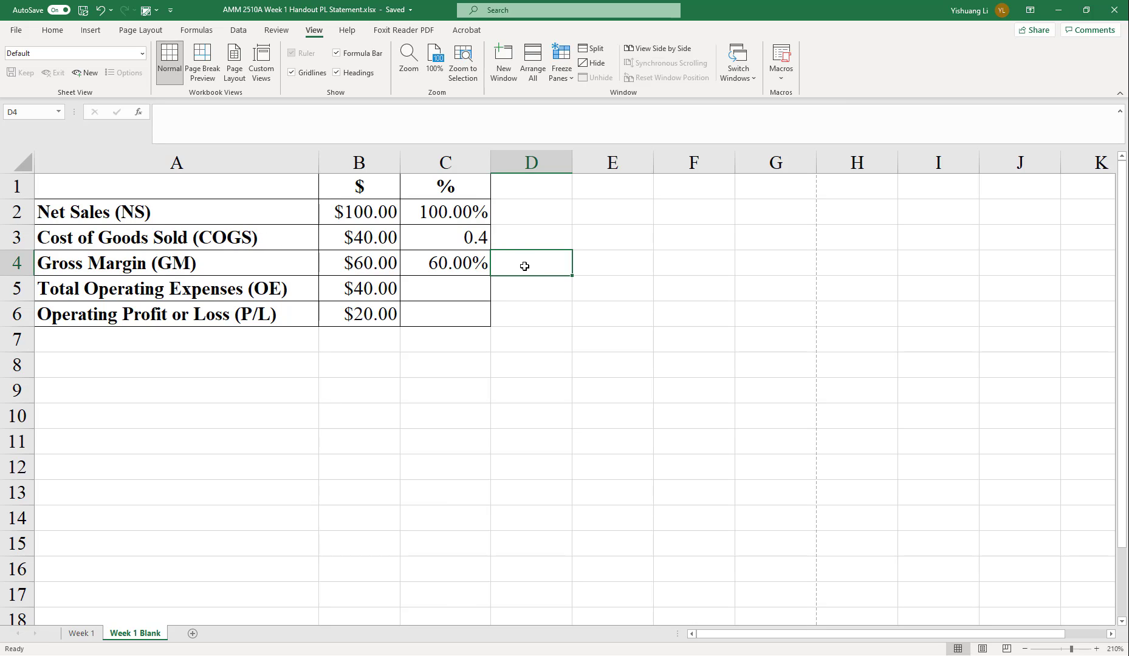
type("=")
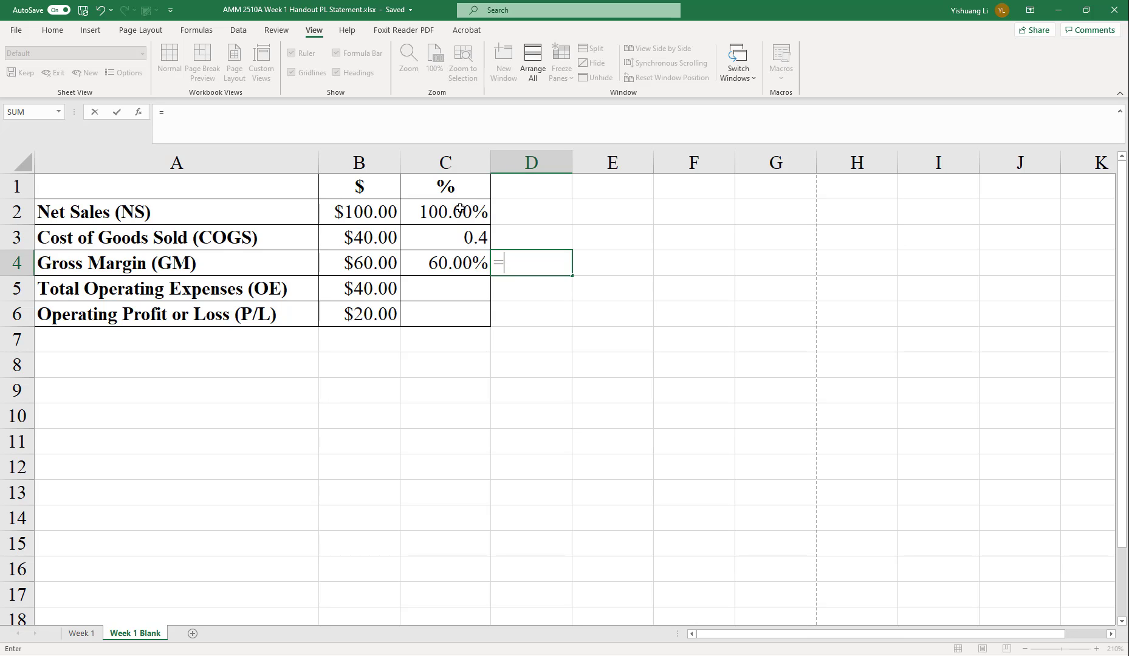
left_click(460, 212)
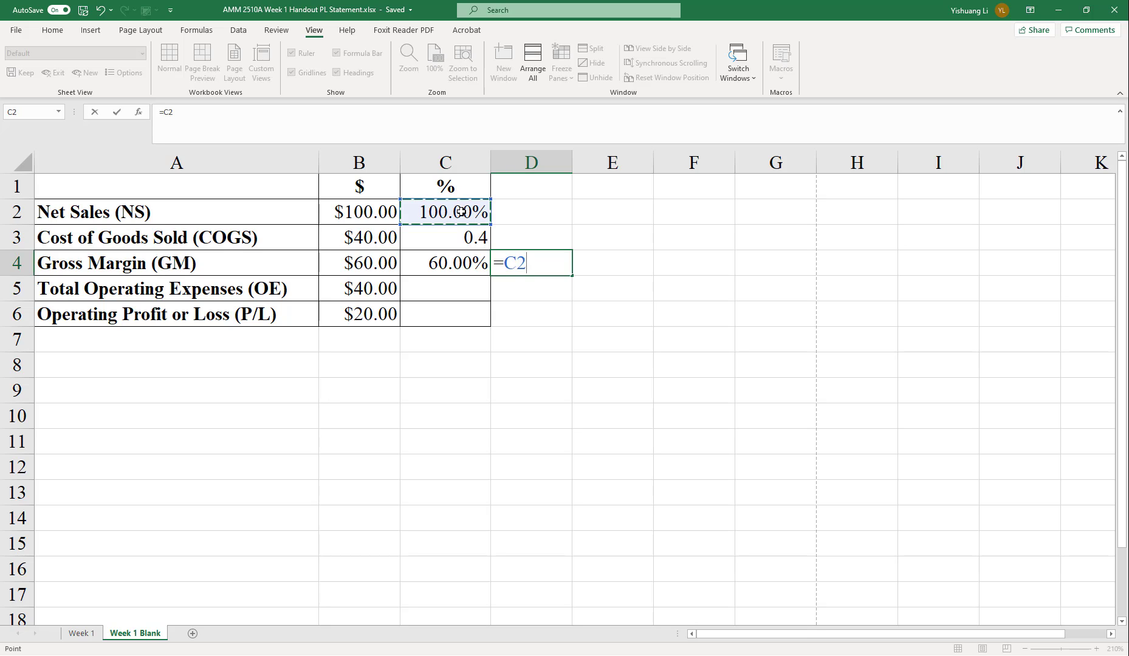
type("-")
left_click(468, 237)
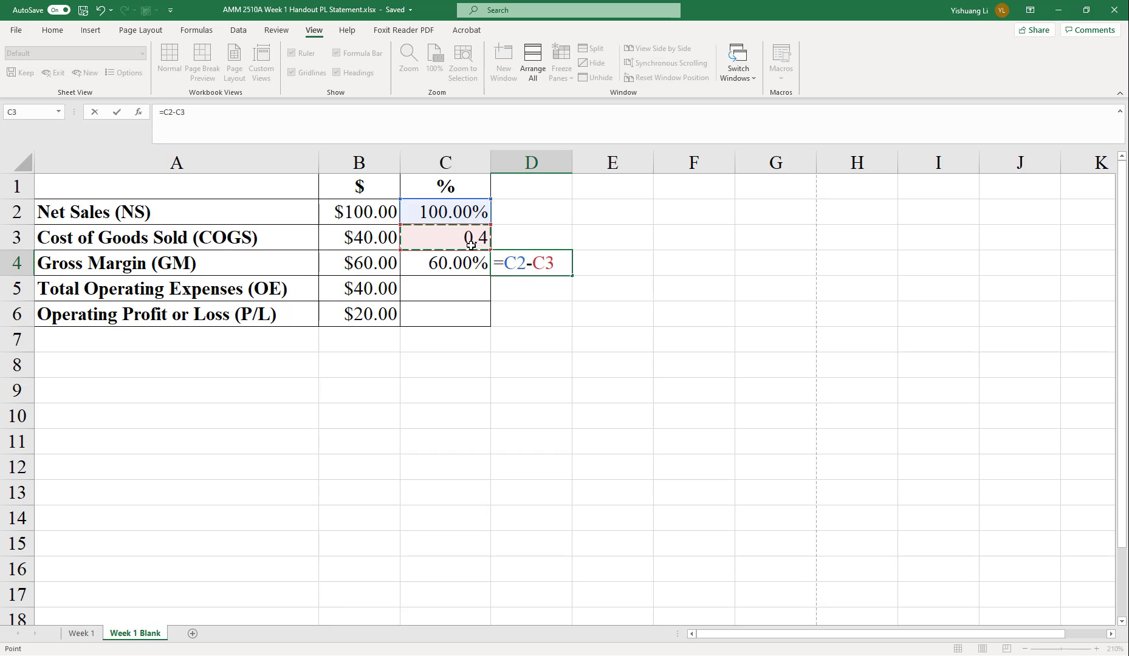
key("Return")
left_click(522, 264)
key("Left")
left_click(529, 263)
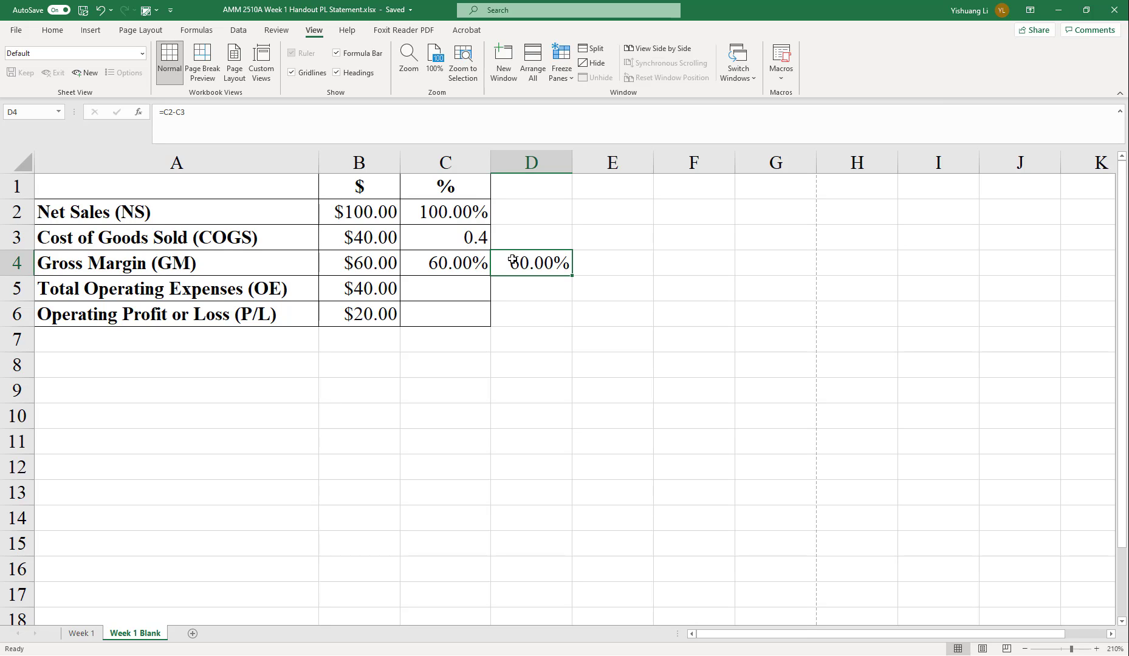
- Enter the Operating Expenses percentage formula =B5/B2 in C5, giving 40.00%
left_click(446, 284)
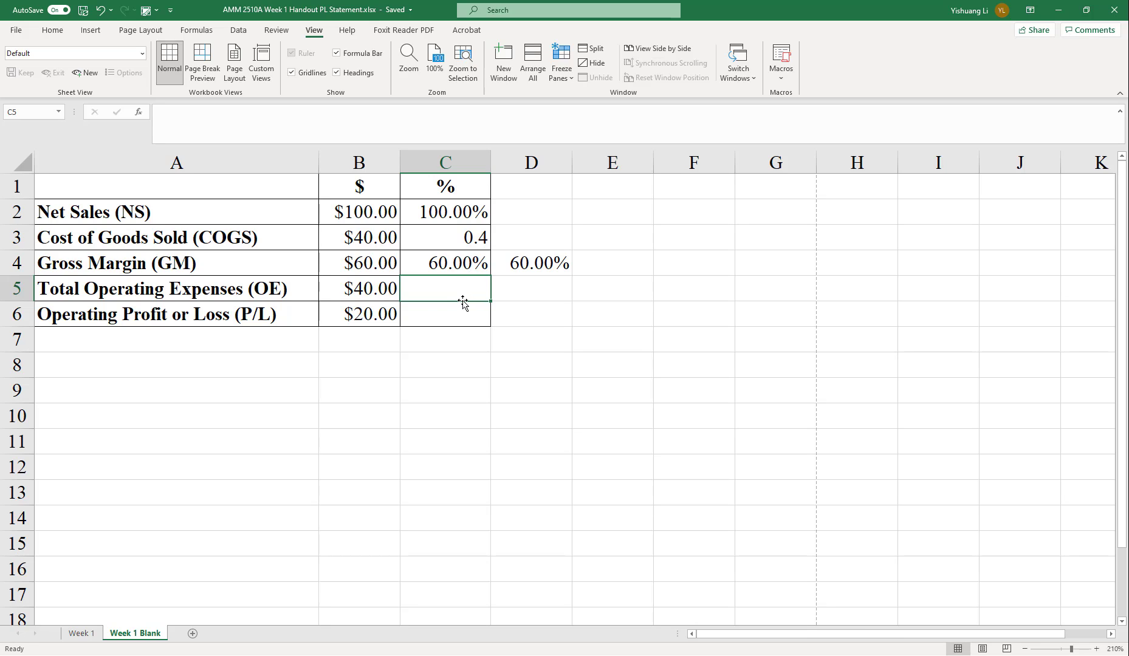
type("=")
left_click(360, 287)
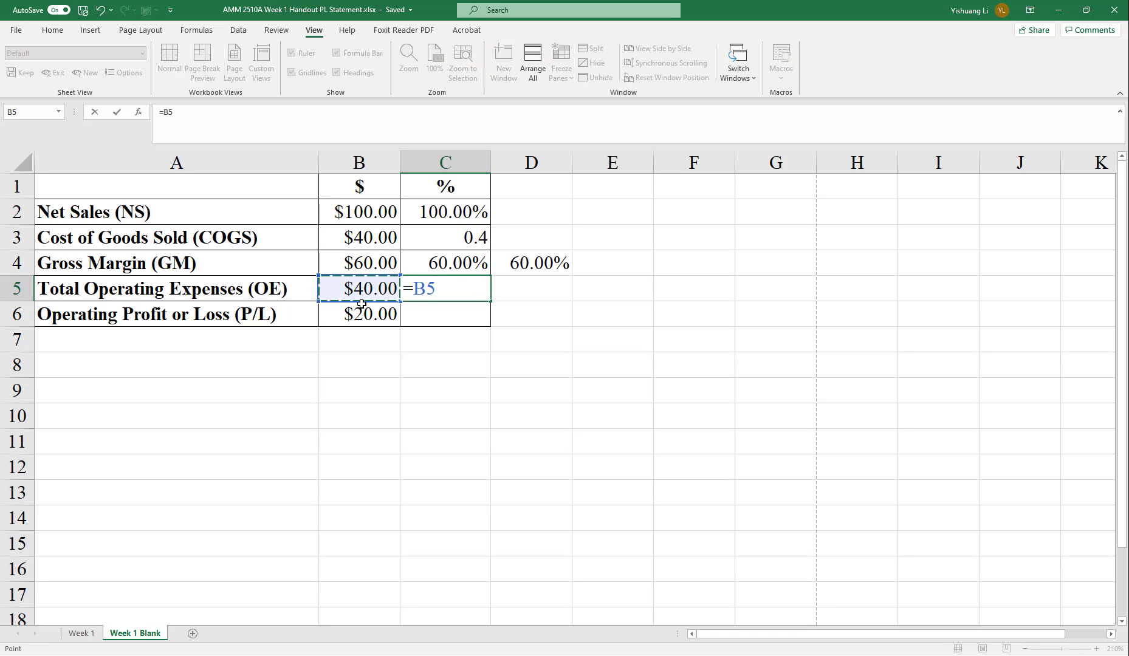
type("/")
left_click(367, 212)
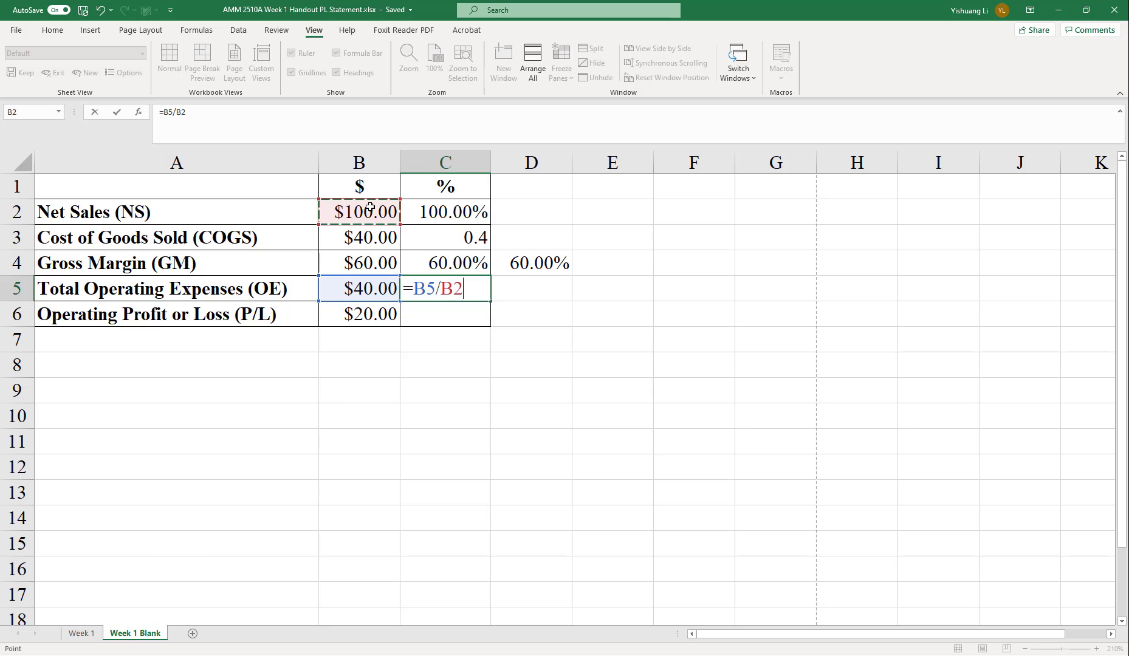
key("Return")
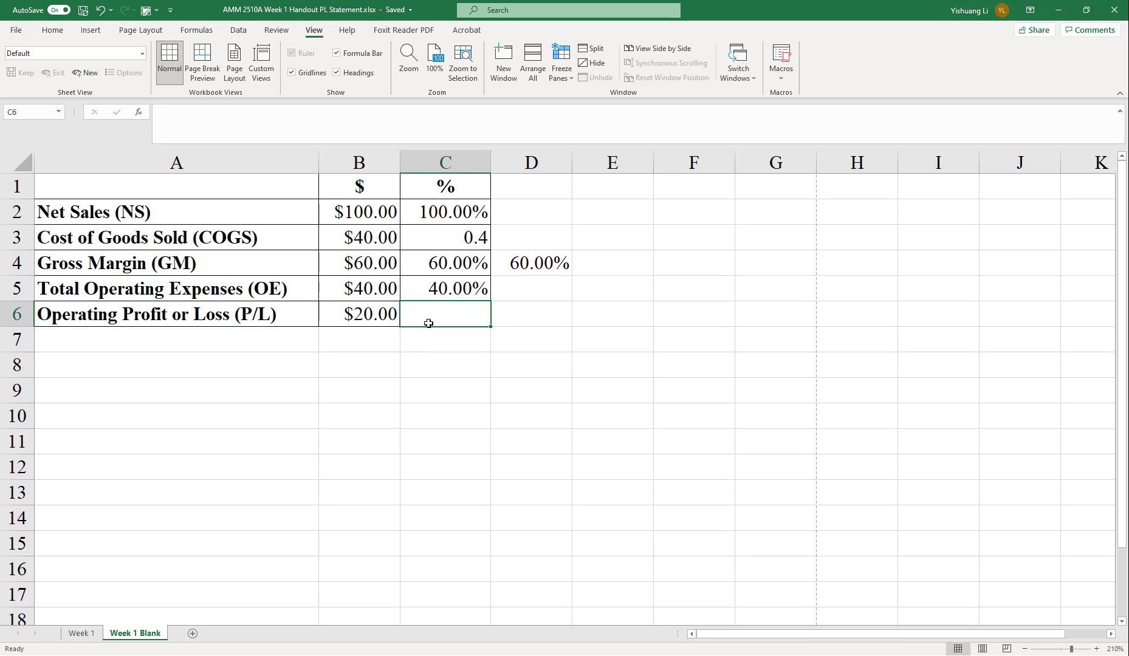
type("=")
- Enter the Operating Profit percentage formula =B6/B2 in C6, giving 20.00%
left_click(378, 319)
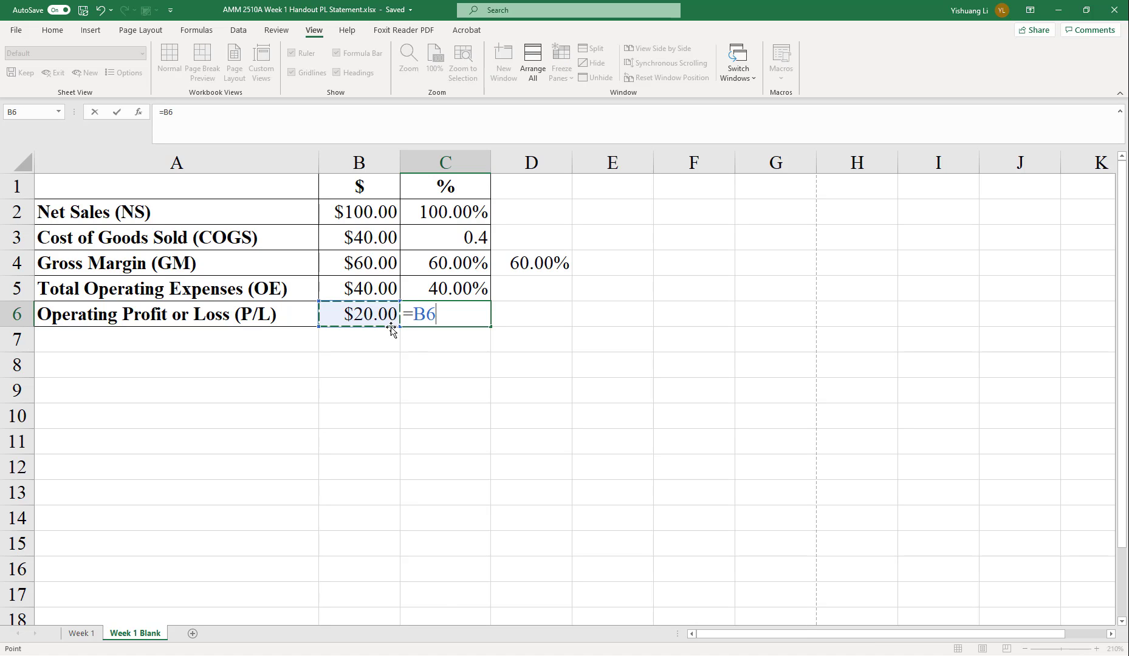
type("/")
left_click(368, 211)
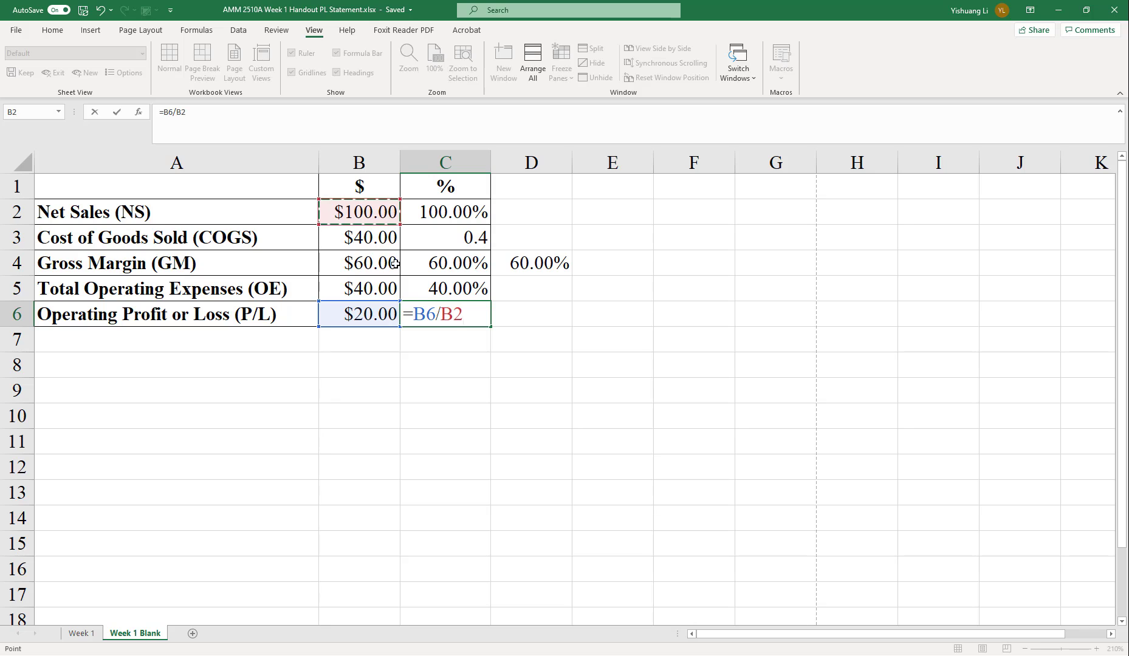
key("Return")
left_click(509, 316)
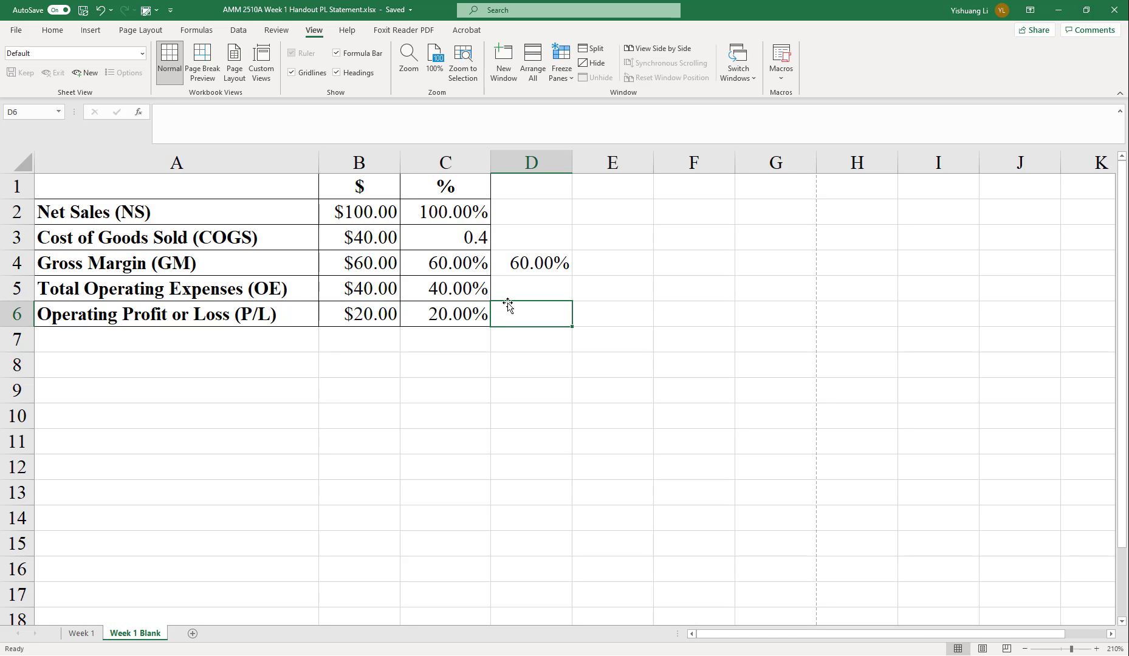
type("=")
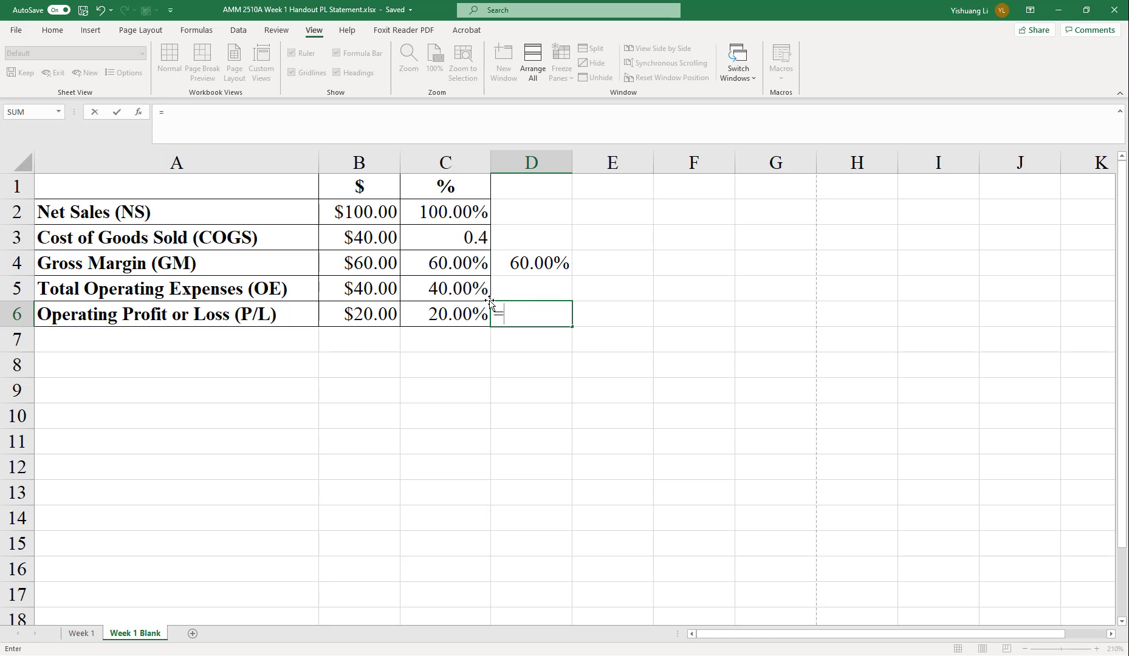
- Add the check formula =C4-C5 in D6, giving 20.00%
left_click(445, 265)
type("-")
left_click(442, 290)
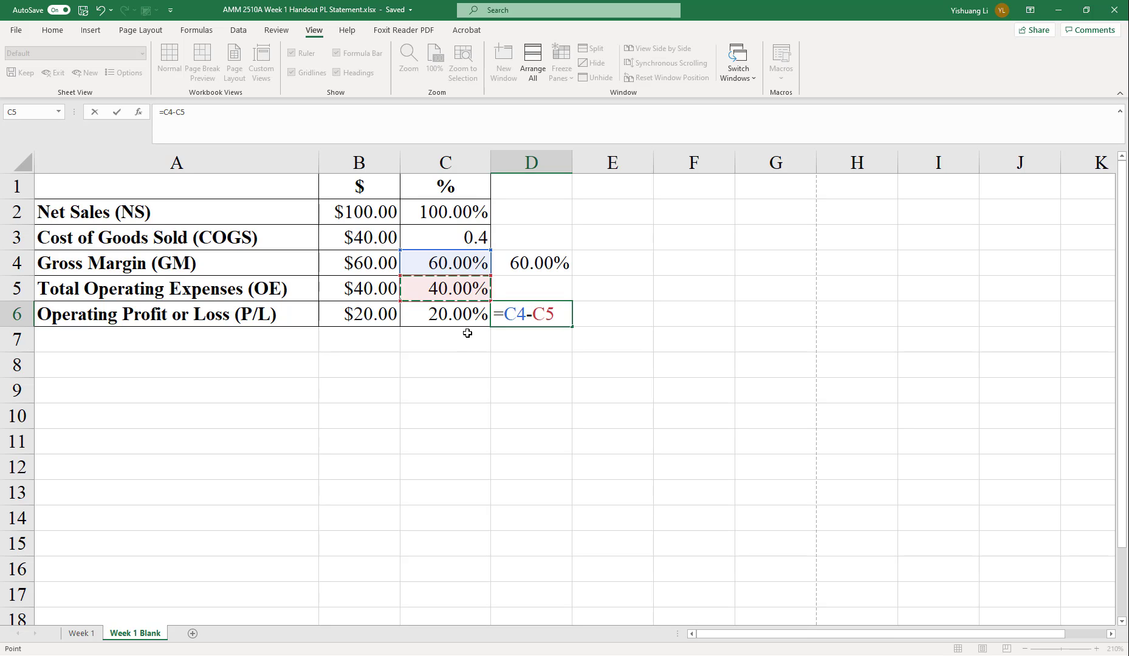
key("Return")
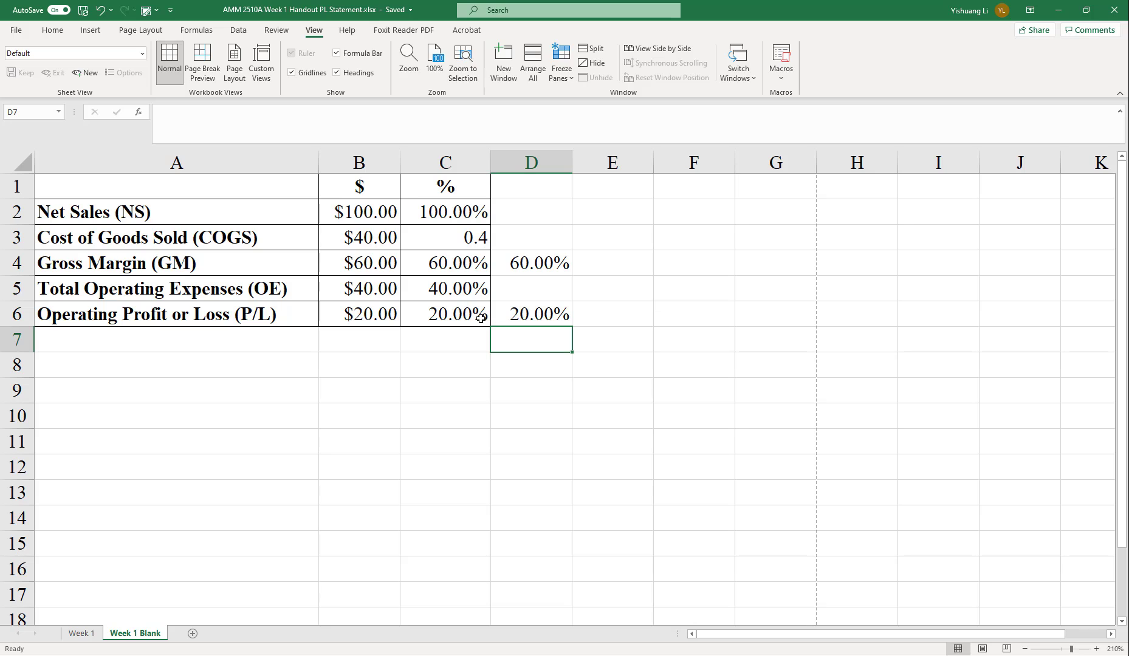
- Format C3 as Percentage with 2 decimal places via Format Cells, reading 40.00%
left_click(469, 236)
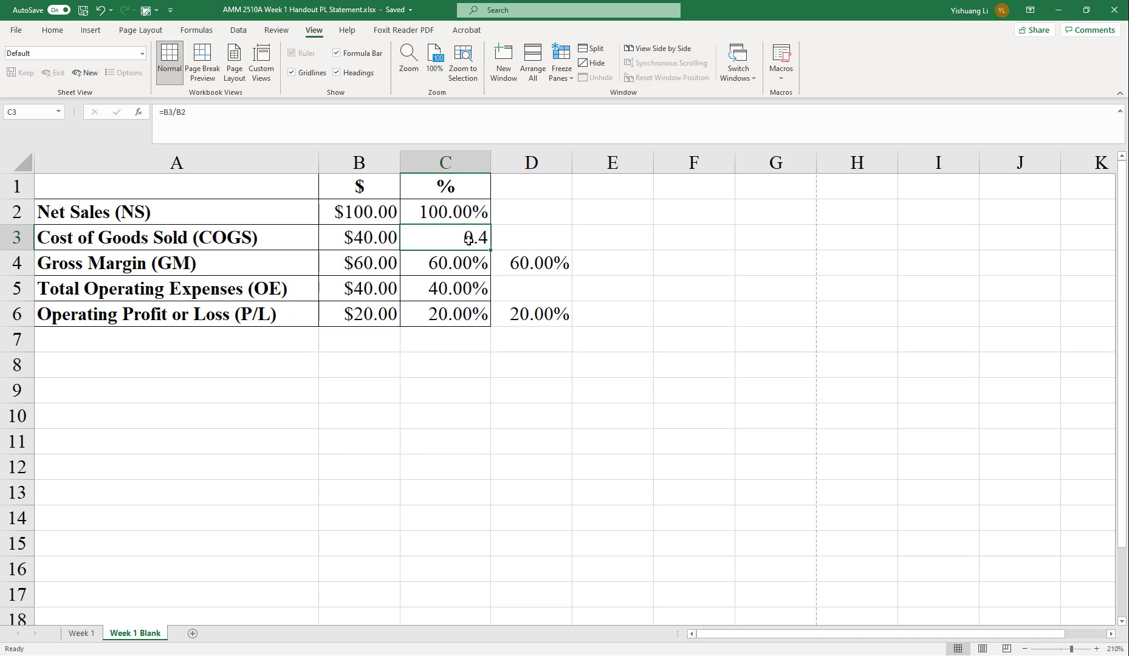
left_click(53, 30)
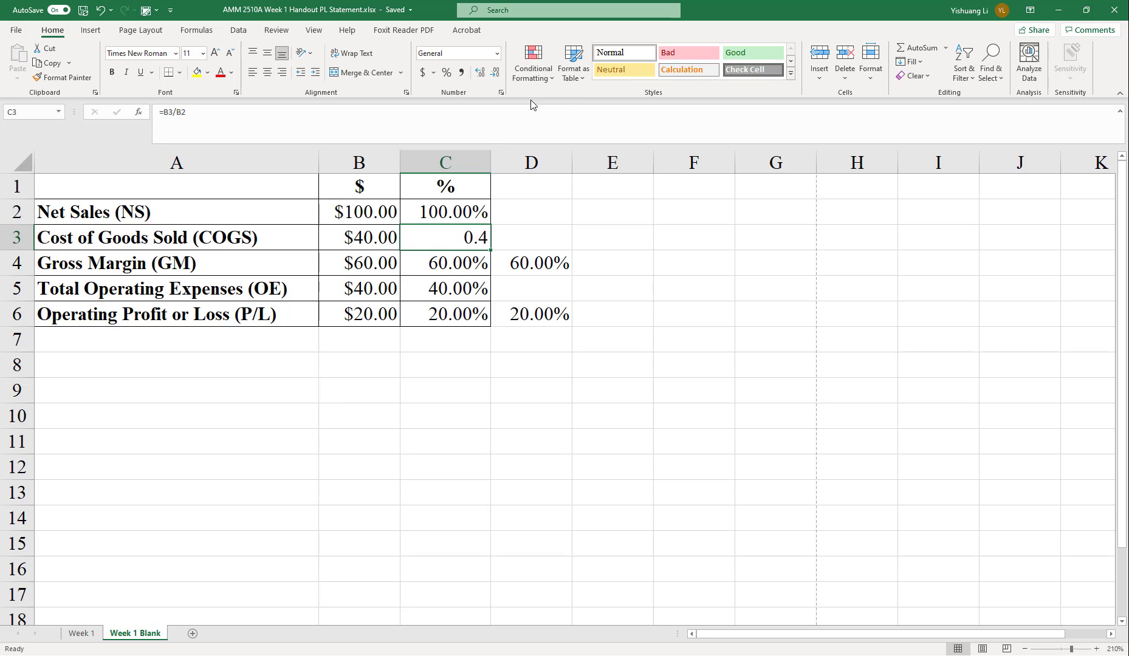
left_click(501, 94)
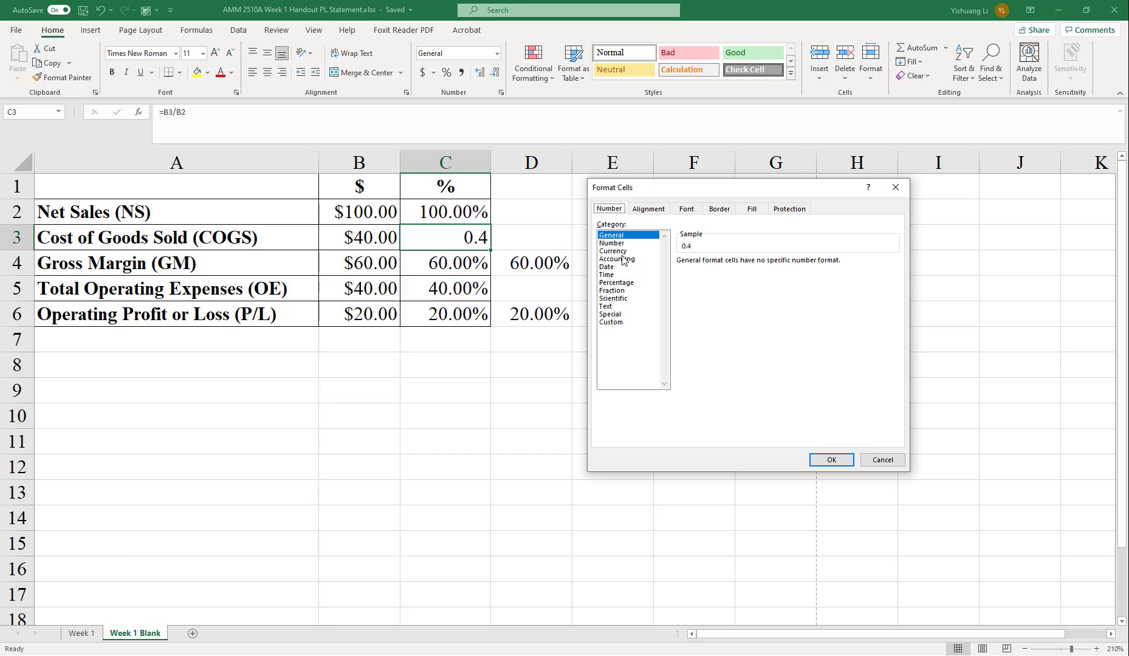
left_click(615, 282)
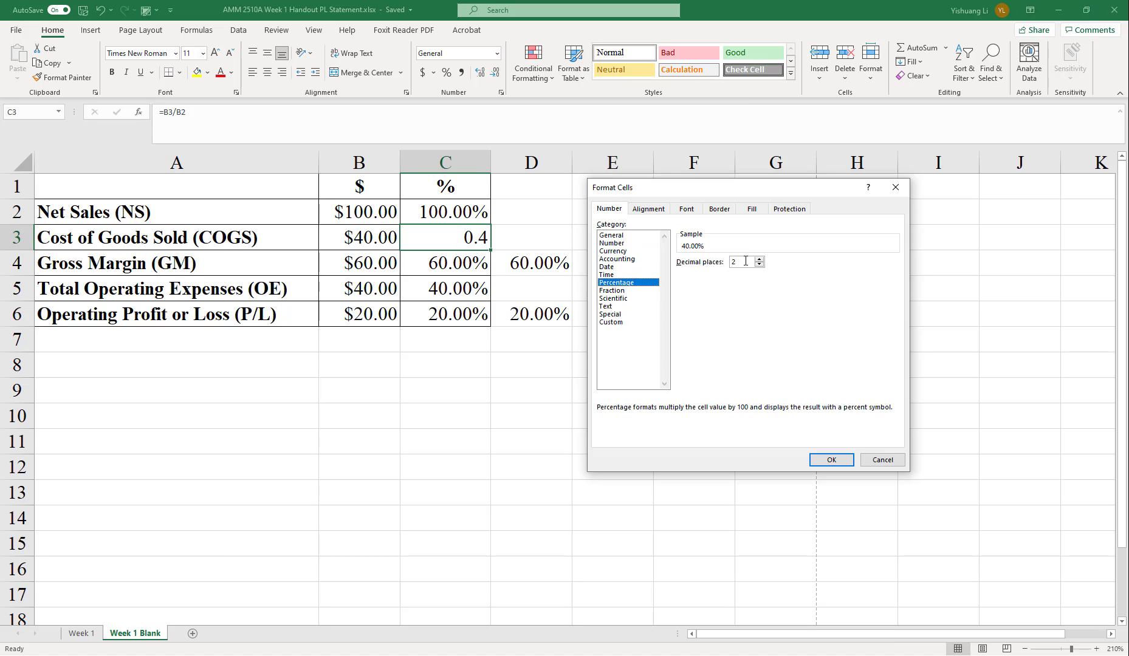
left_click(831, 459)
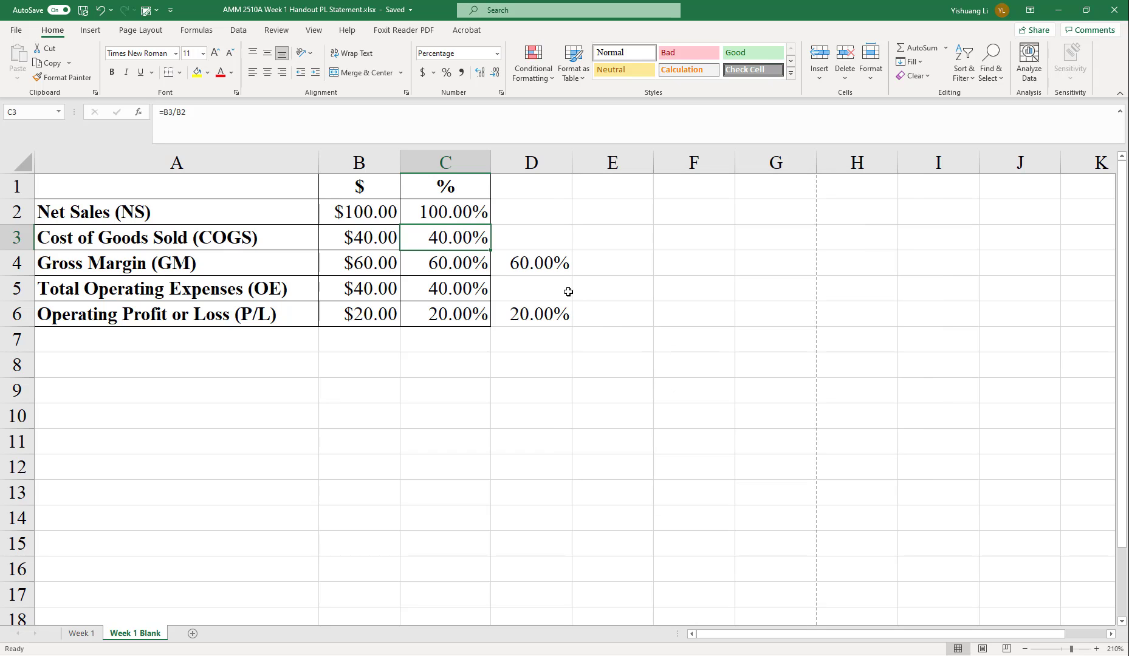
left_click(531, 314)
left_click(591, 421)
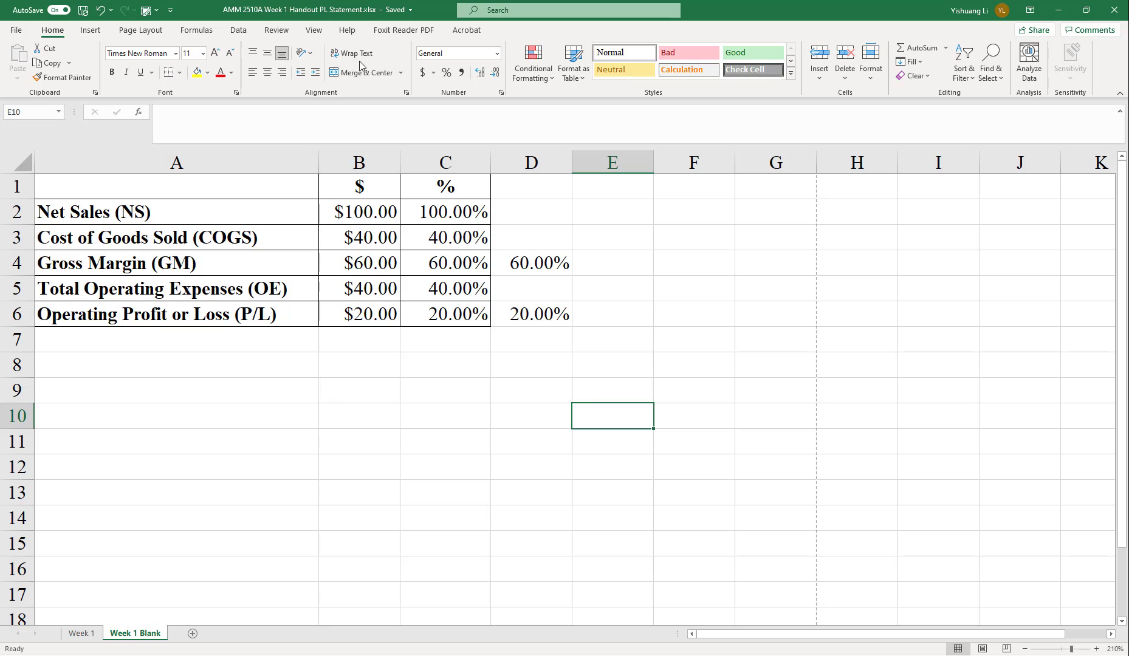
- Switch to the Formulas ribbon commands
left_click(198, 30)
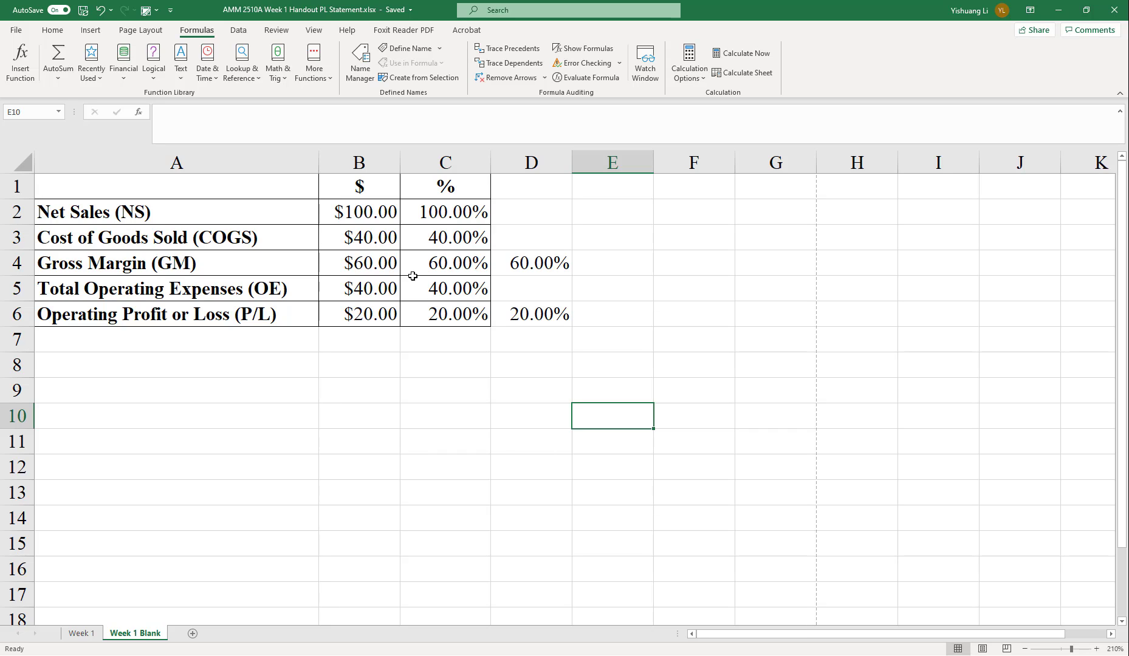
- Turn on Show Formulas and narrow column A so the table fits
left_click(585, 50)
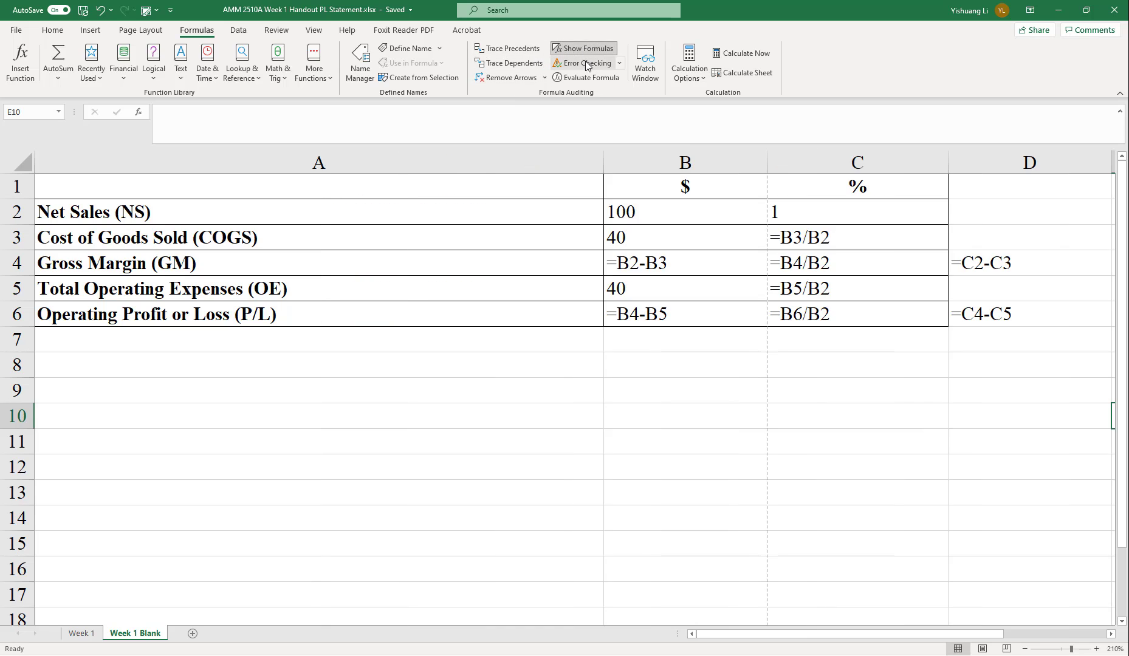
left_click_drag(608, 161, 387, 176)
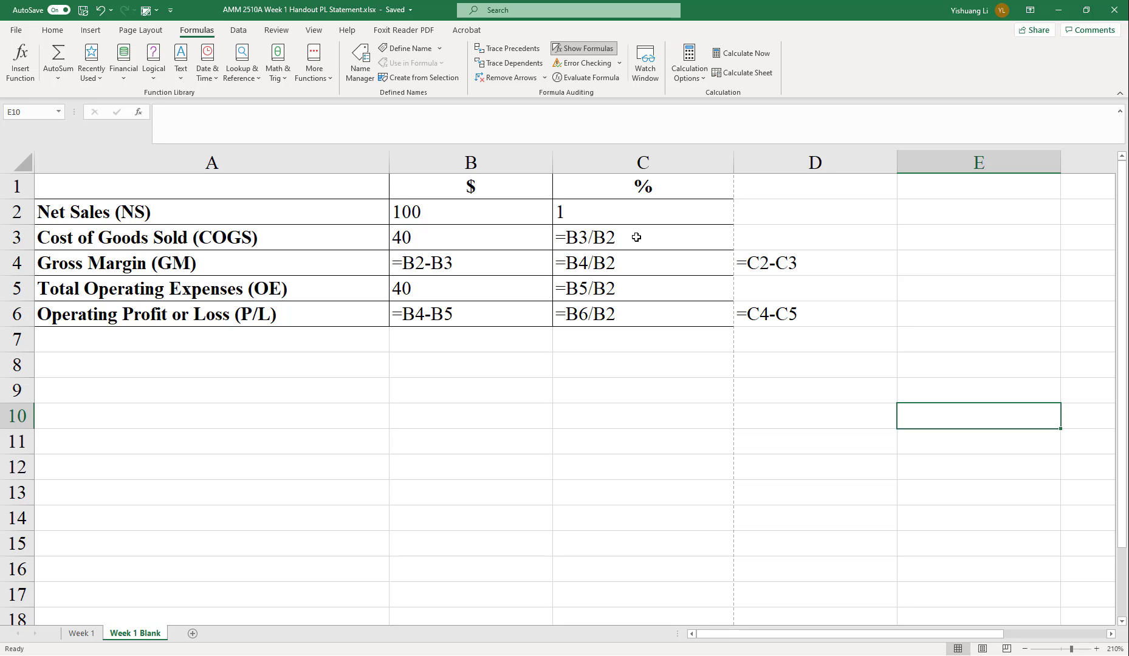
- Inspect the C3–C6 percentage formulas to verify their cell references
double_click(636, 238)
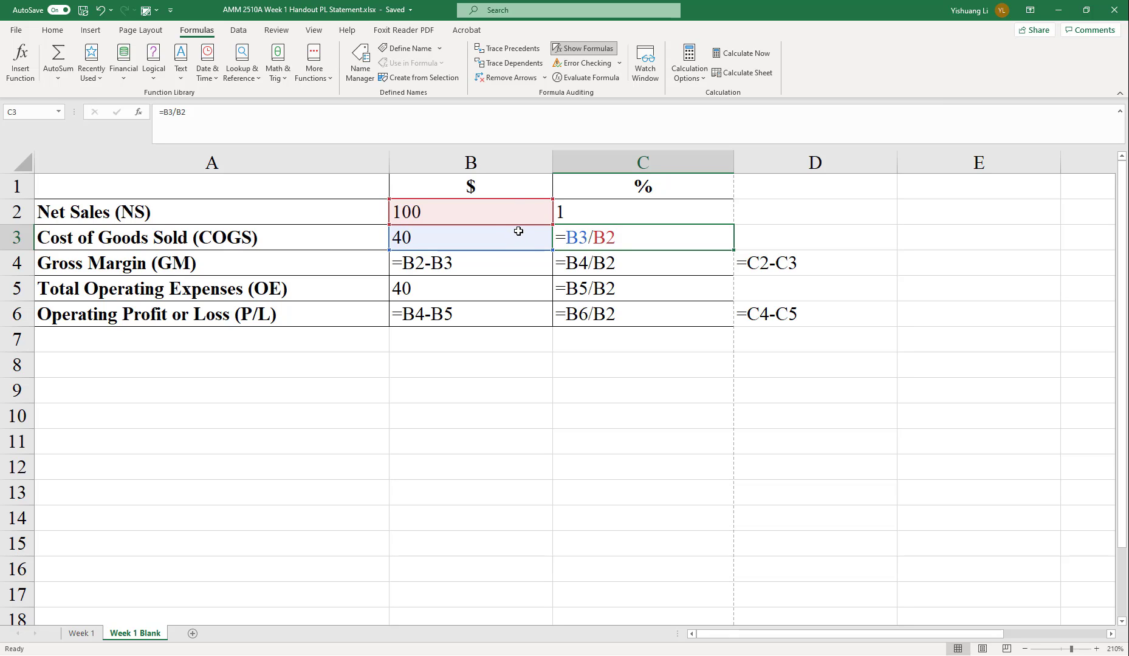
double_click(634, 262)
double_click(640, 286)
double_click(645, 312)
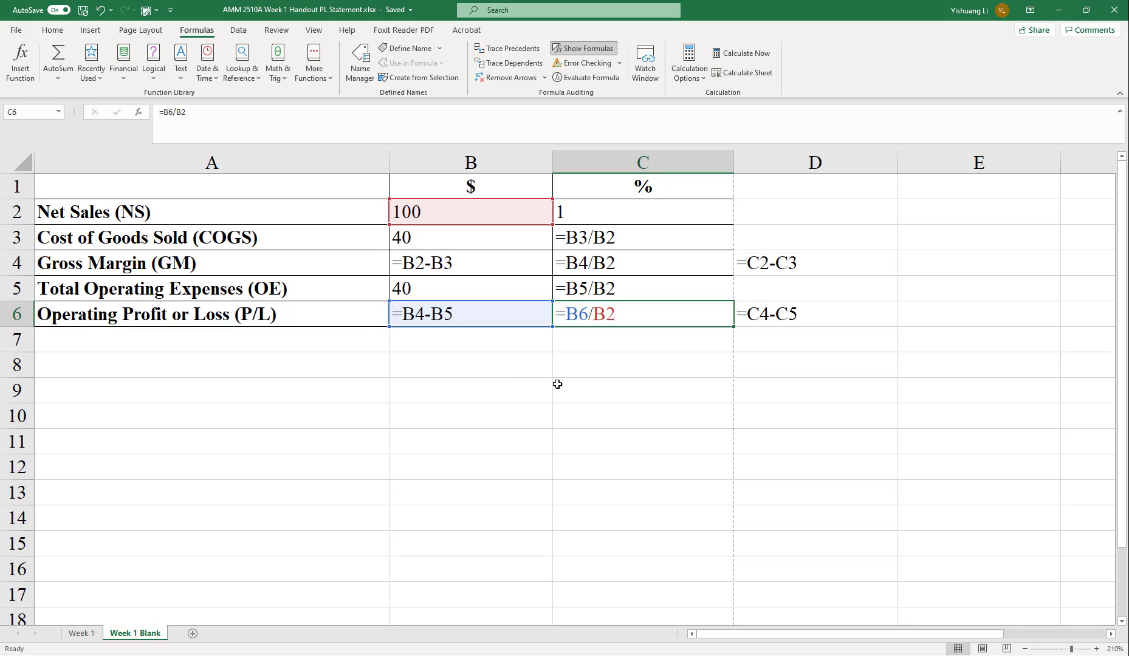
left_click(540, 370)
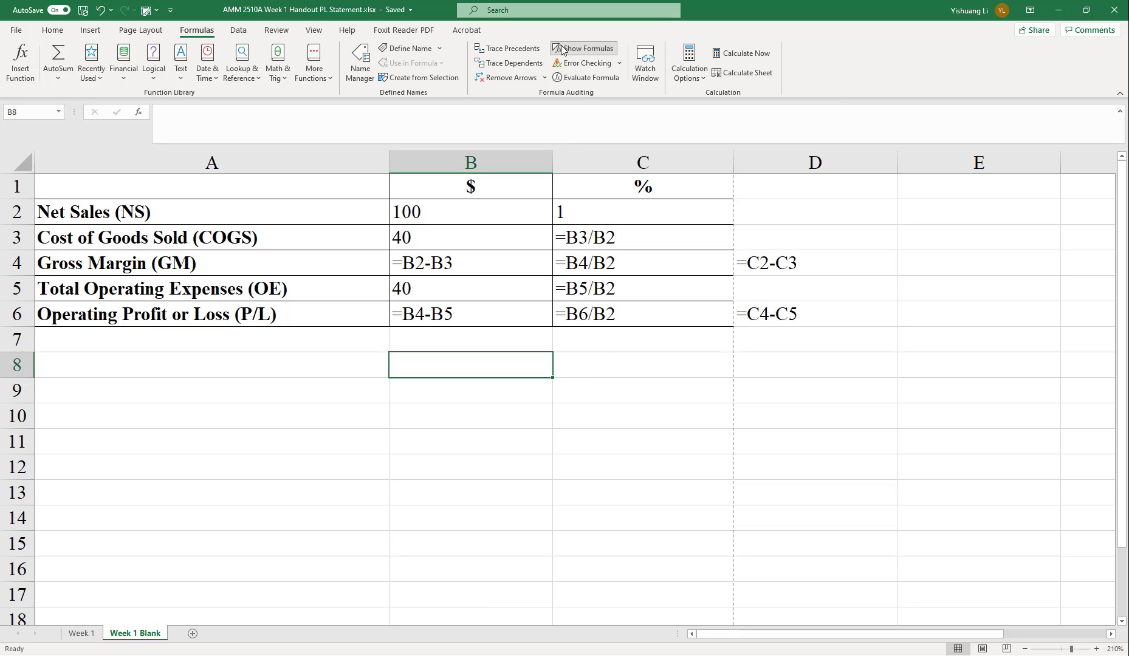
- Turn Show Formulas off so the sheet displays calculated values ($100.00, $60.00, $20.00) again
left_click(592, 51)
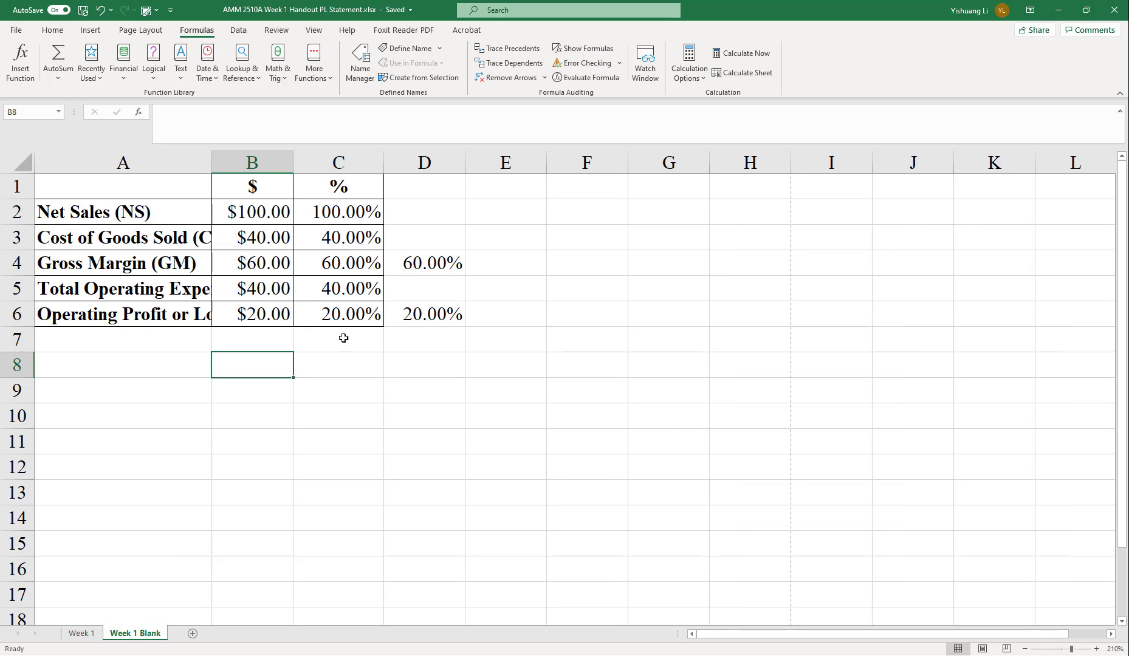
left_click(415, 364)
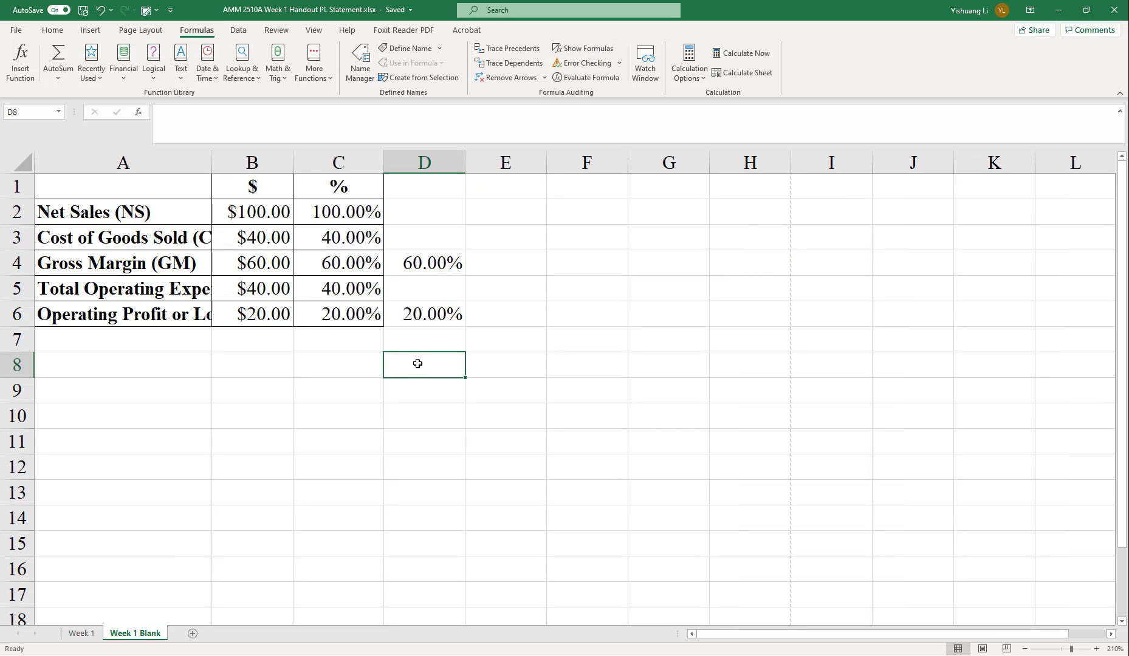